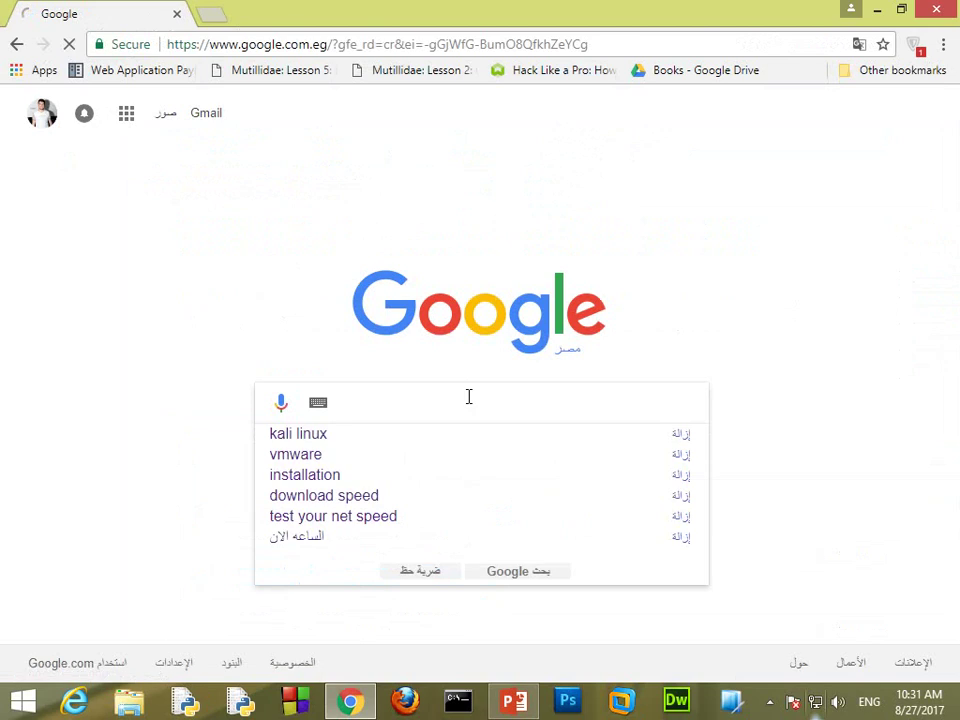
Step: Search for 'virtualbox' and open the Oracle VM VirtualBox Downloads page
text(vir)
key(Down)
key(Return)
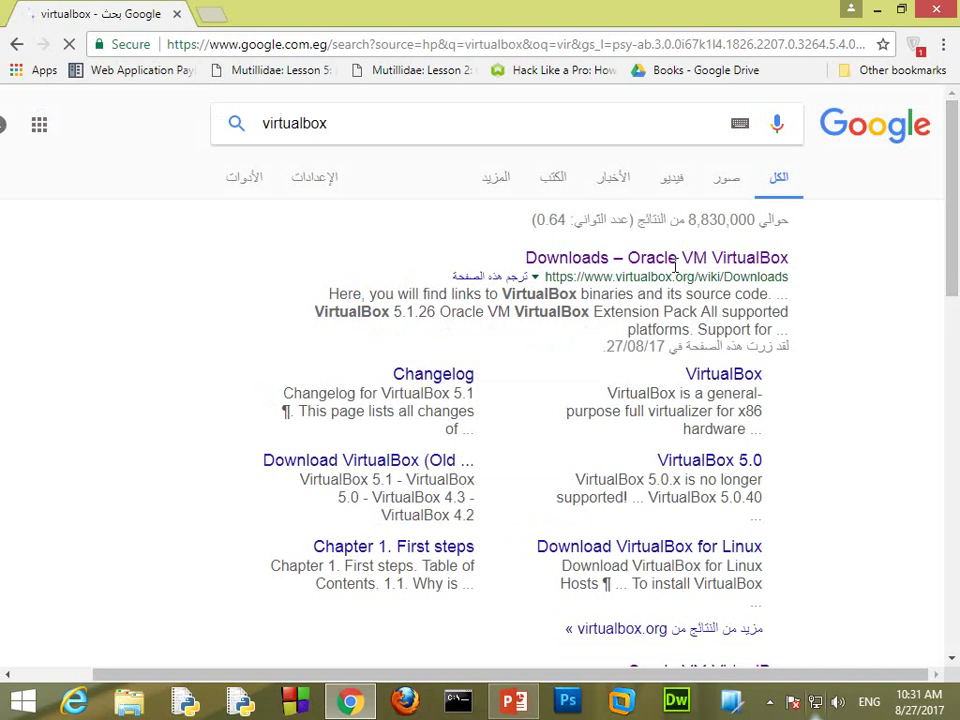
click(791, 264)
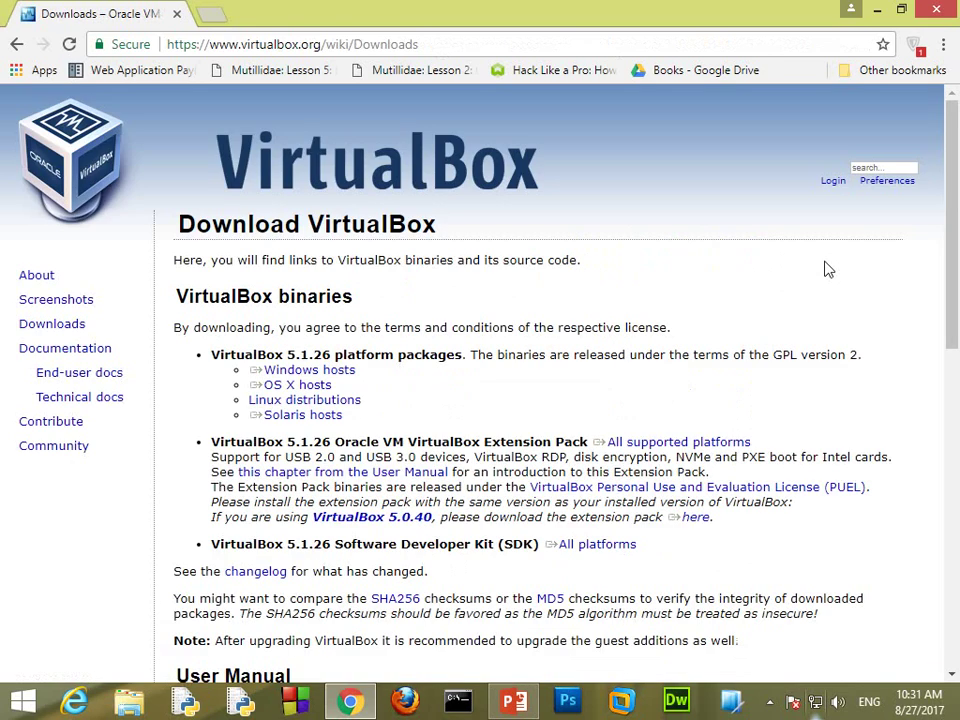
Step: Start the VirtualBox Windows hosts installer download and dismiss the Download File Info dialog
scroll(828, 269, down, 3)
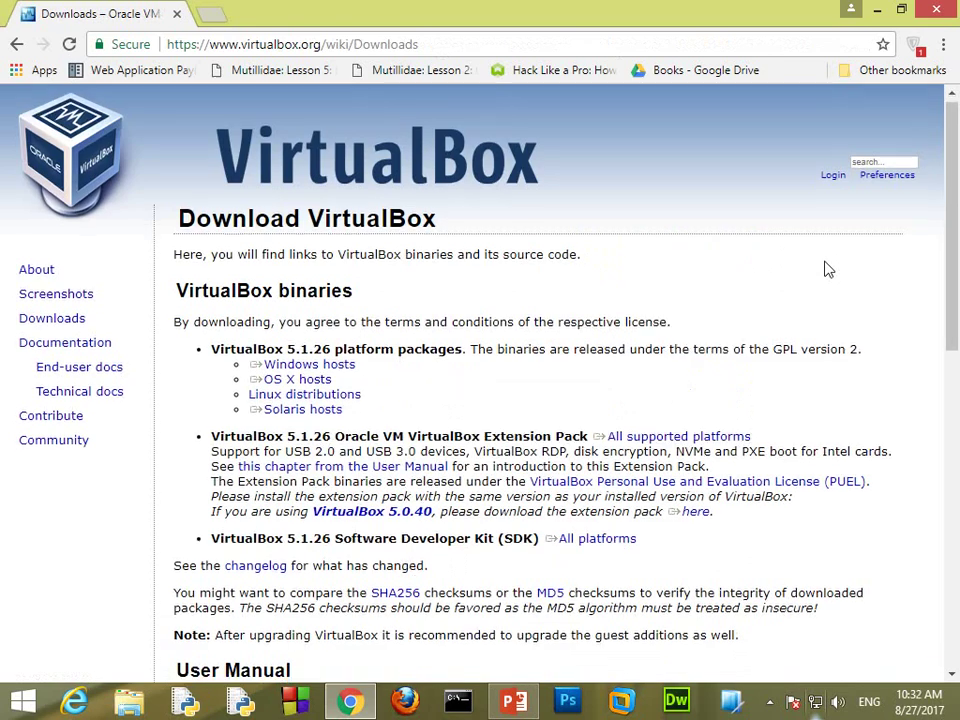
scroll(828, 269, down, 2)
scroll(827, 268, up, 4)
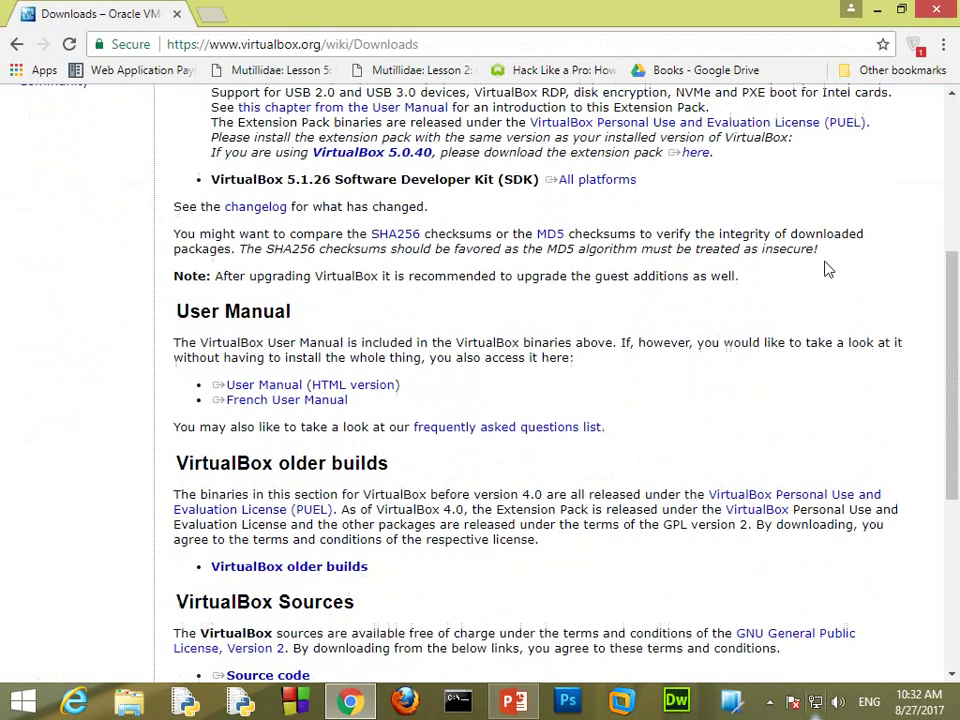
click(336, 280)
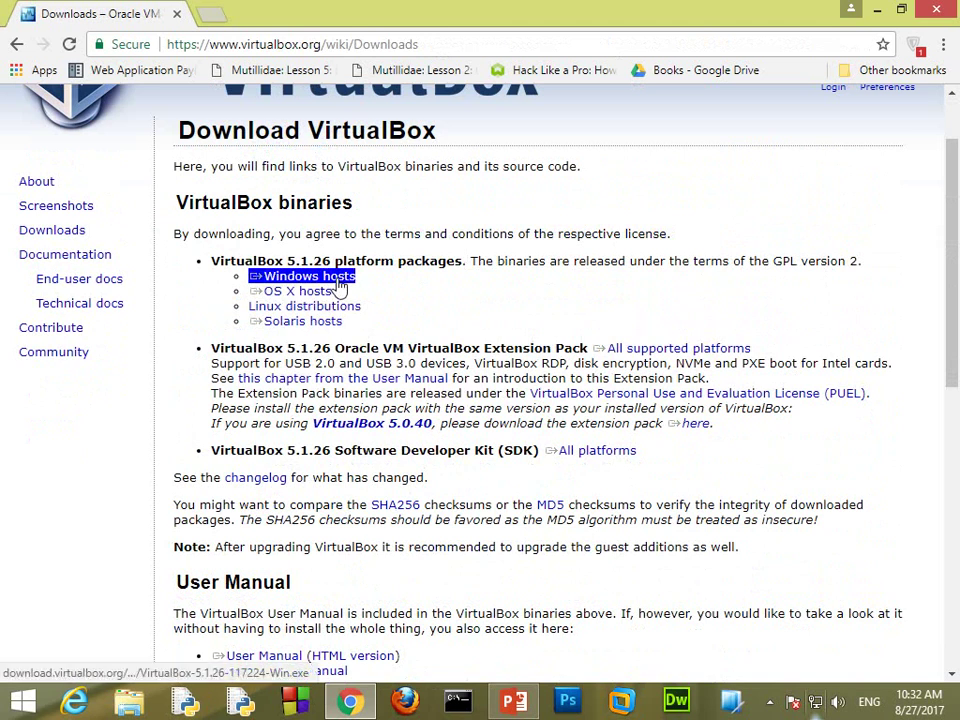
click(340, 280)
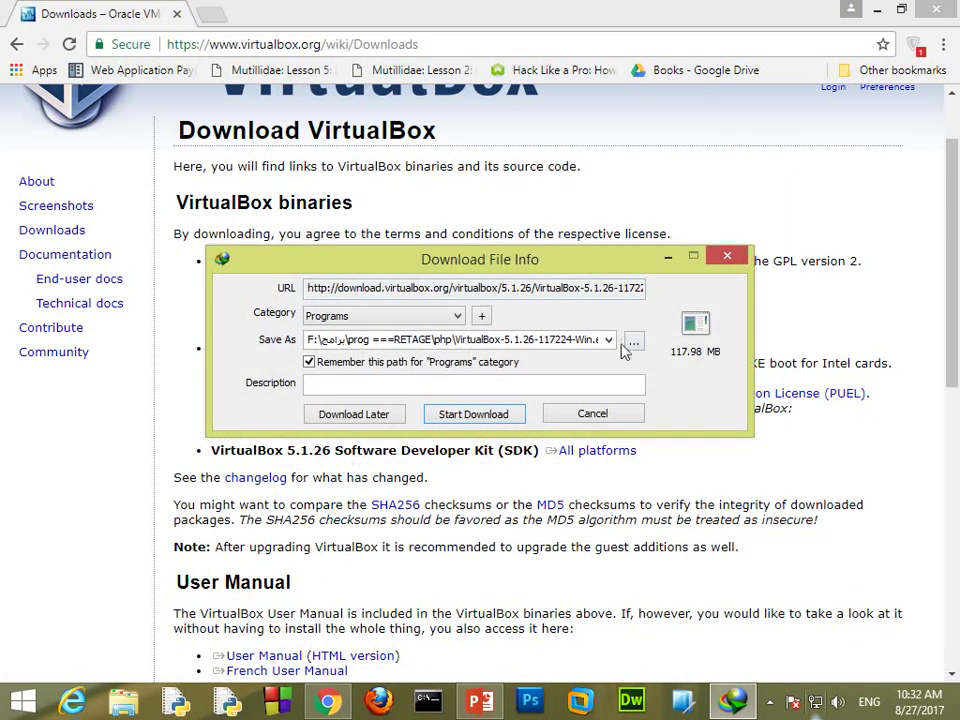
triple_click(362, 343)
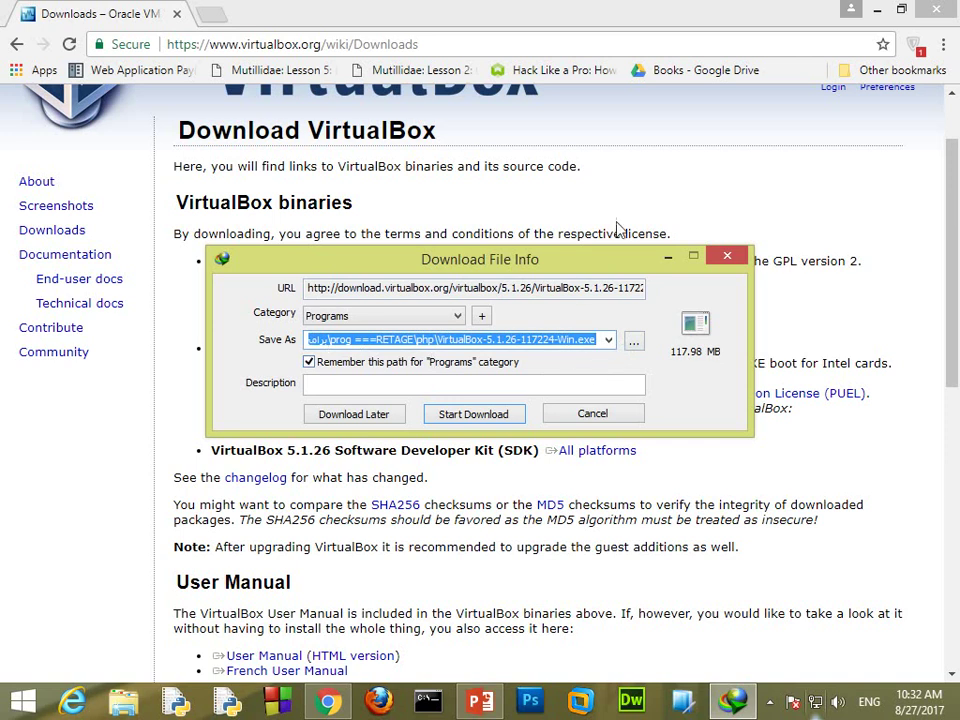
drag(609, 268, 534, 243)
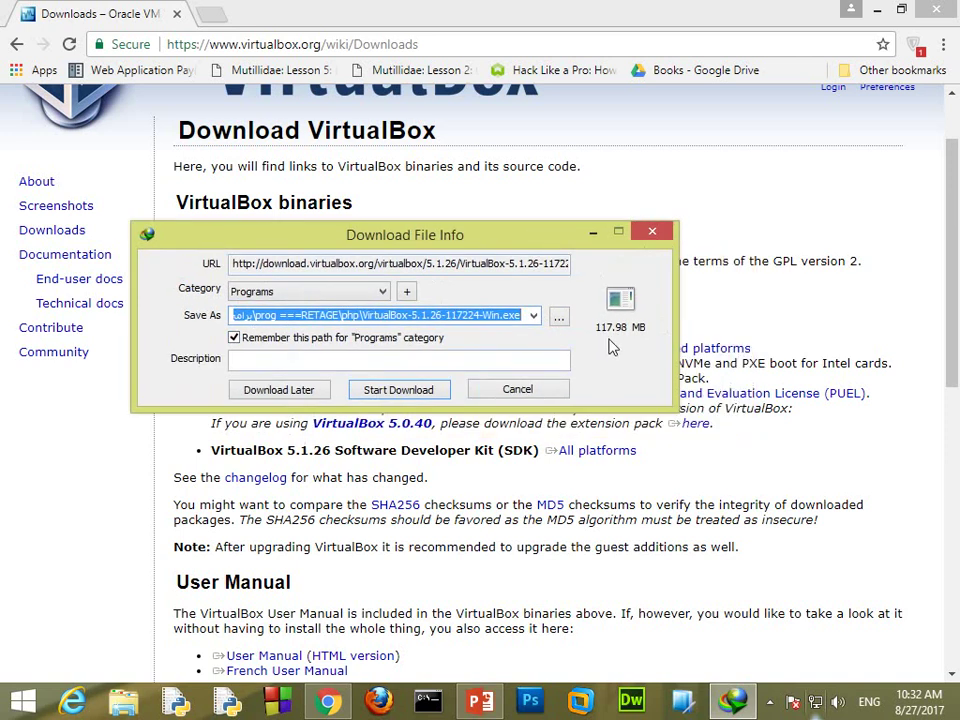
click(660, 234)
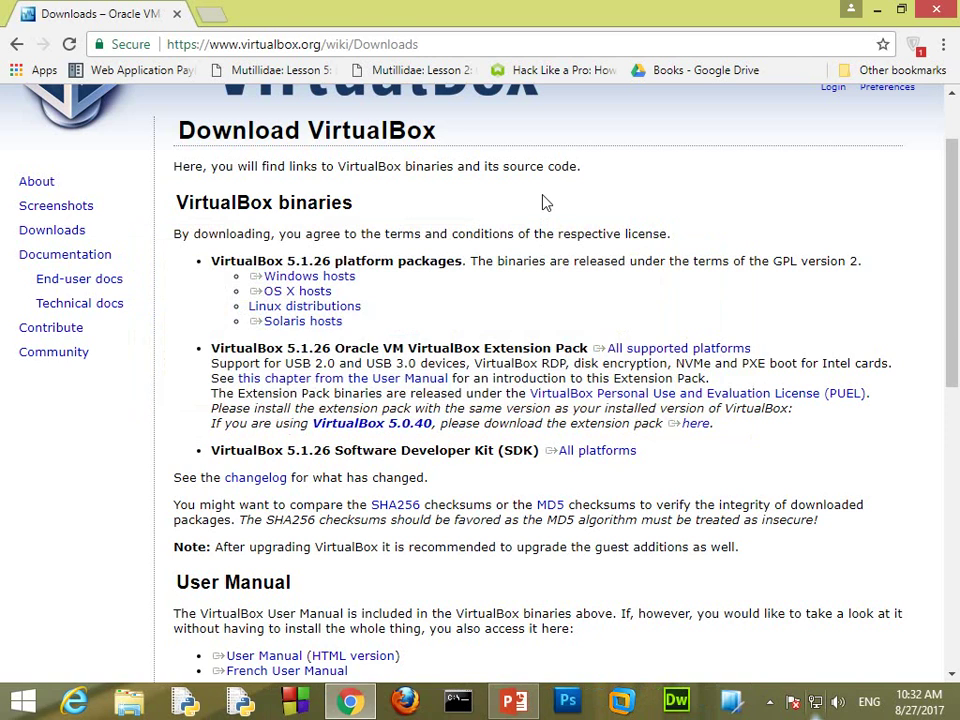
Step: Close the Chrome window
scroll(541, 200, up, 2)
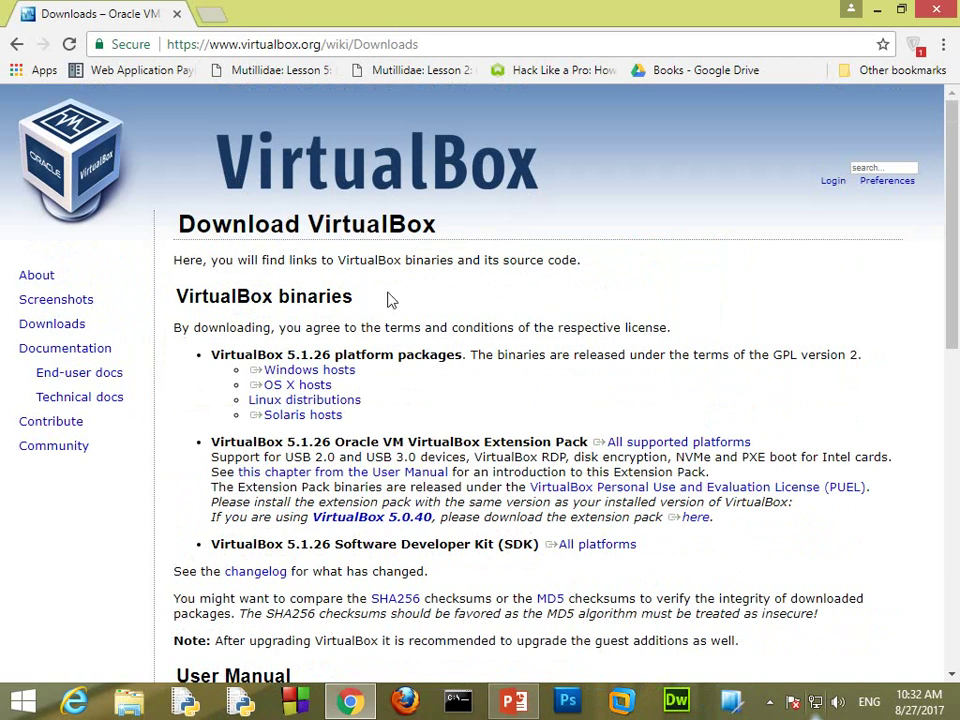
scroll(487, 280, down, 8)
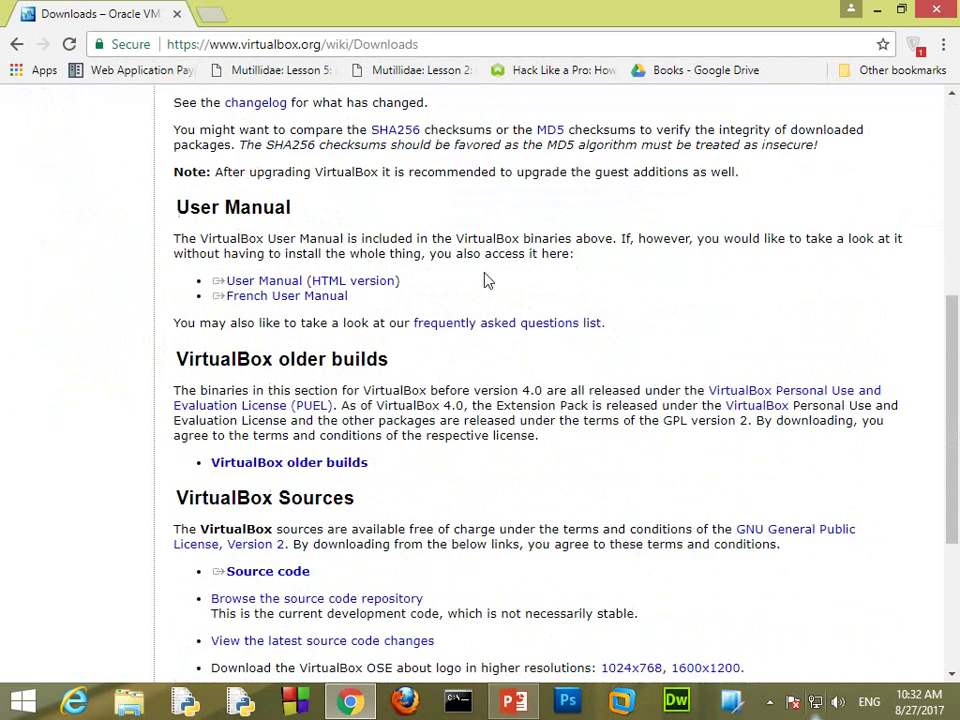
scroll(487, 280, up, 8)
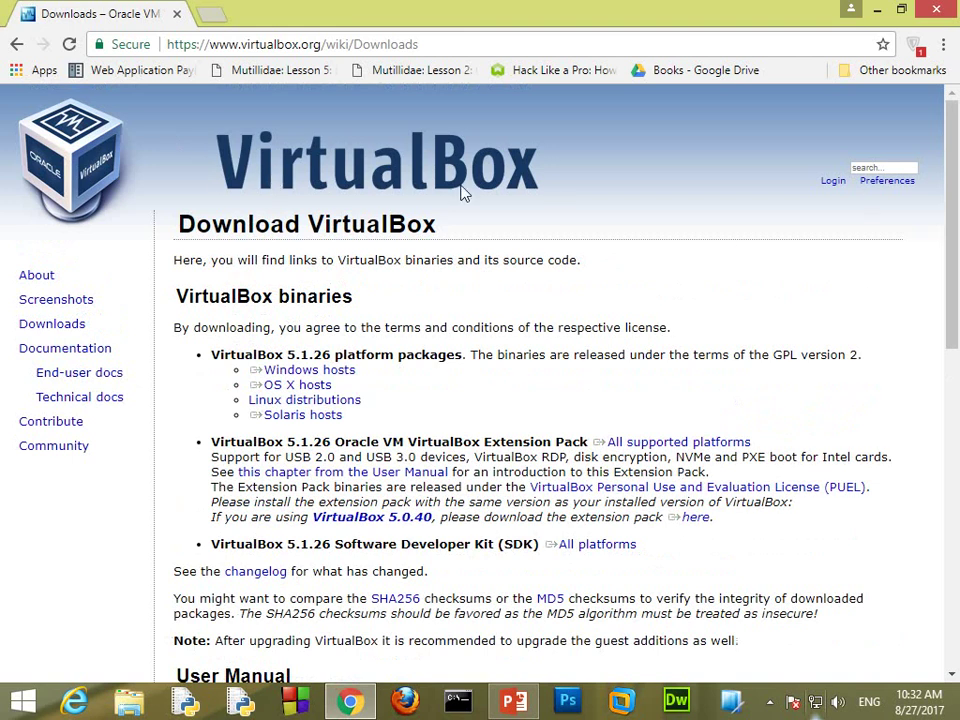
click(936, 10)
Step: In VMware Workstation, close the BT5R3-GNOME-VM-32 tab and start File > New Virtual Machine
click(621, 700)
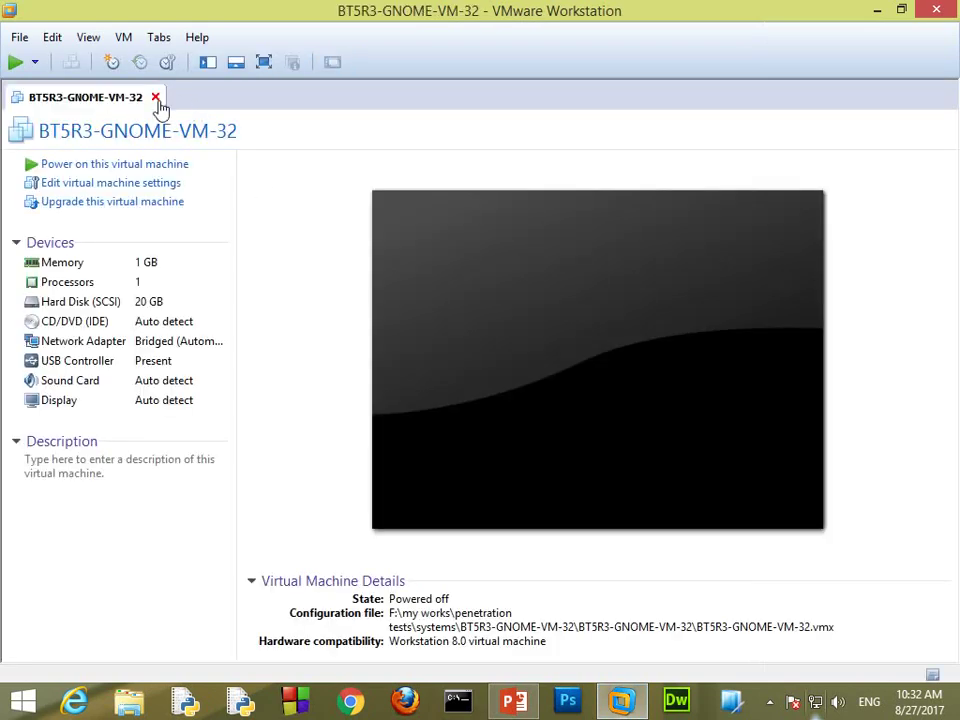
click(156, 99)
click(20, 38)
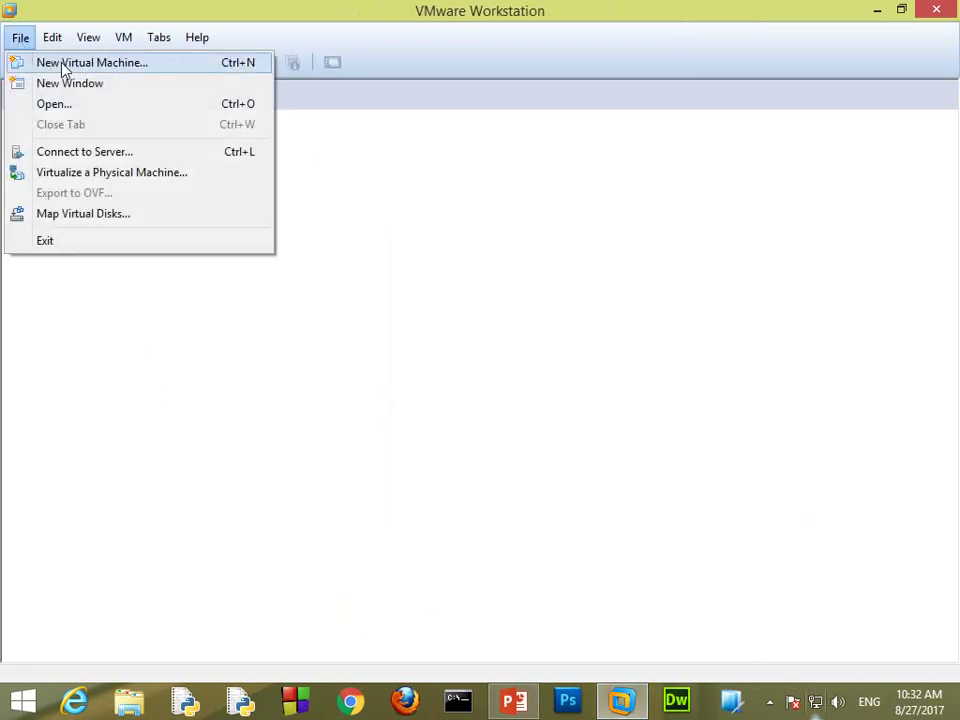
click(74, 63)
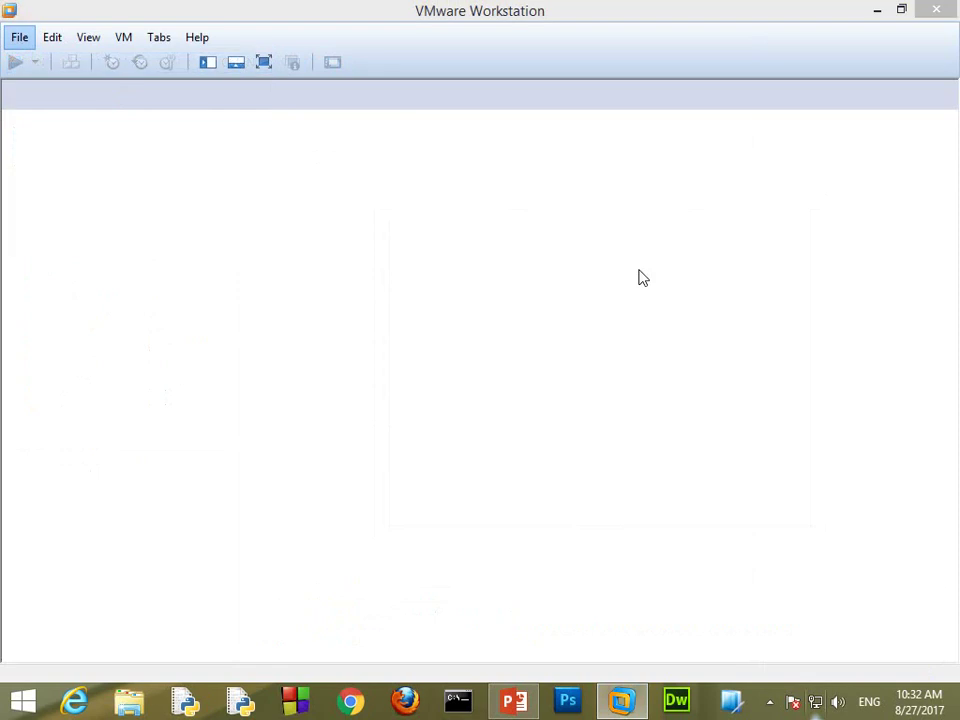
drag(505, 160, 503, 133)
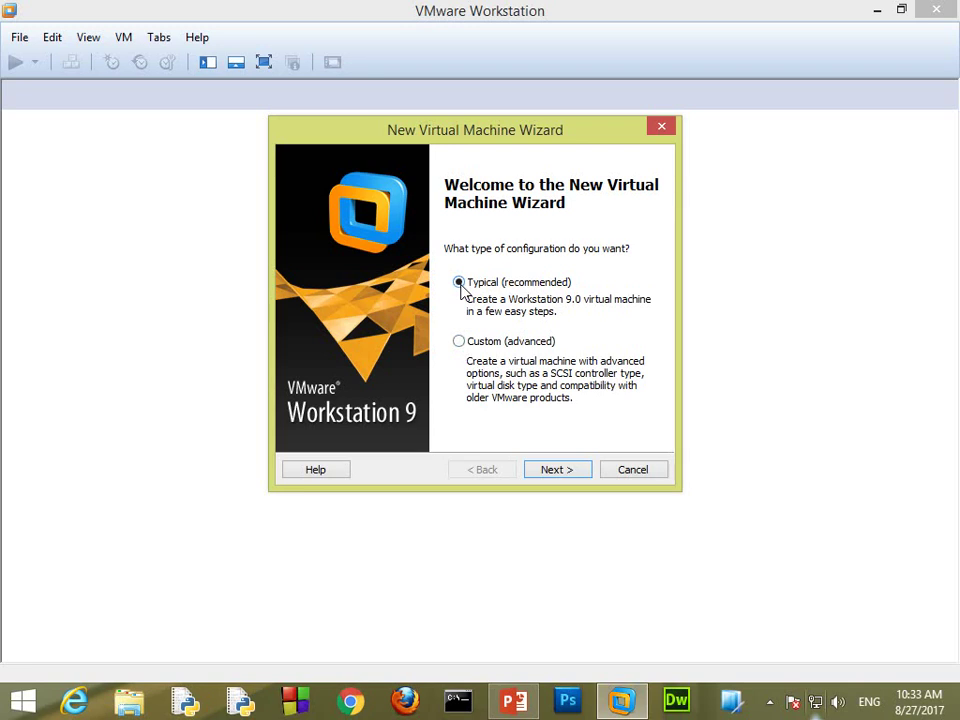
Step: Use the kali-linux-2017.1-i386.iso installer disc image for the Typical setup
click(551, 475)
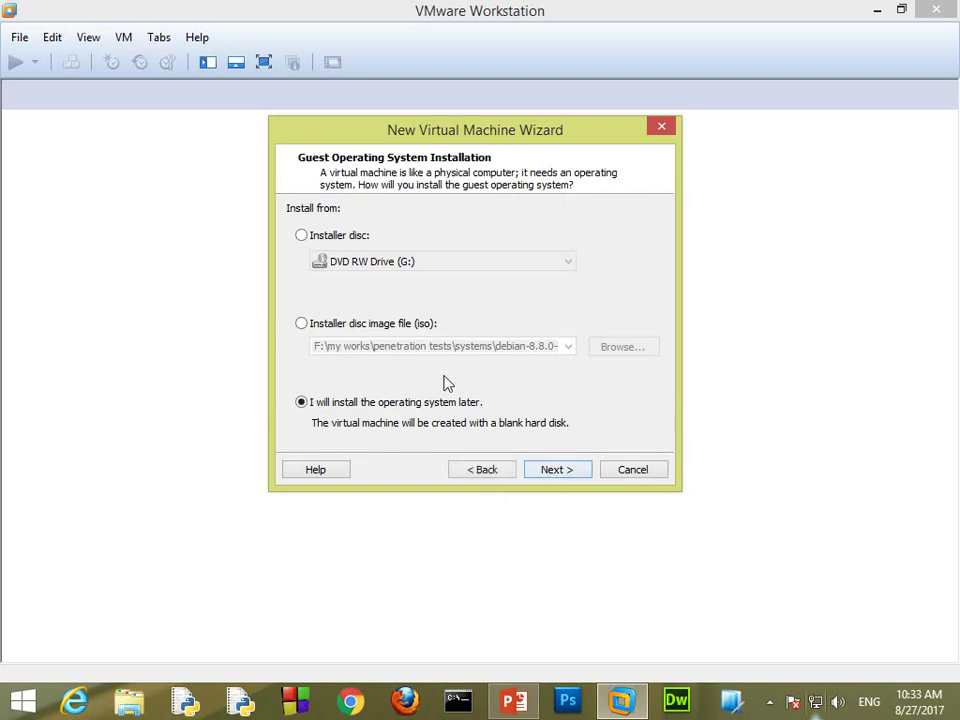
click(301, 324)
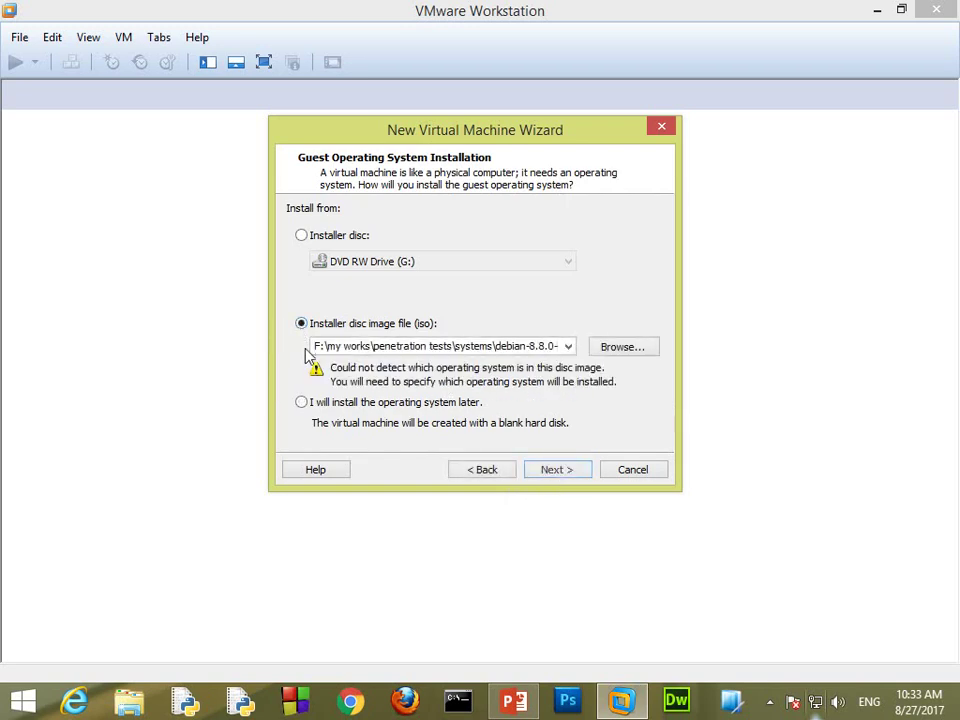
click(623, 347)
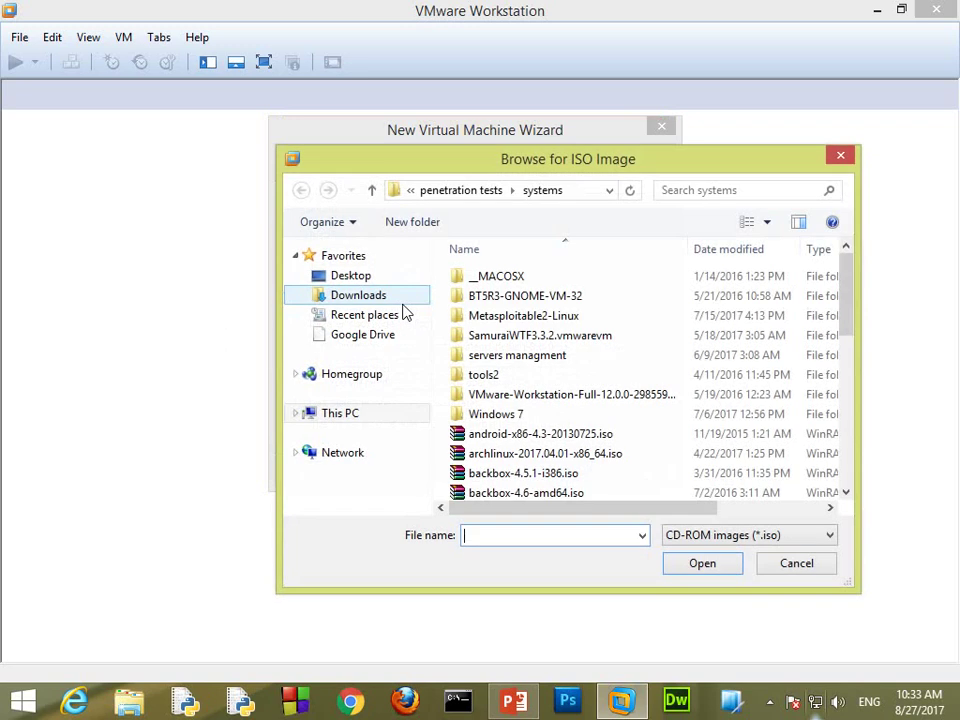
drag(846, 317, 846, 487)
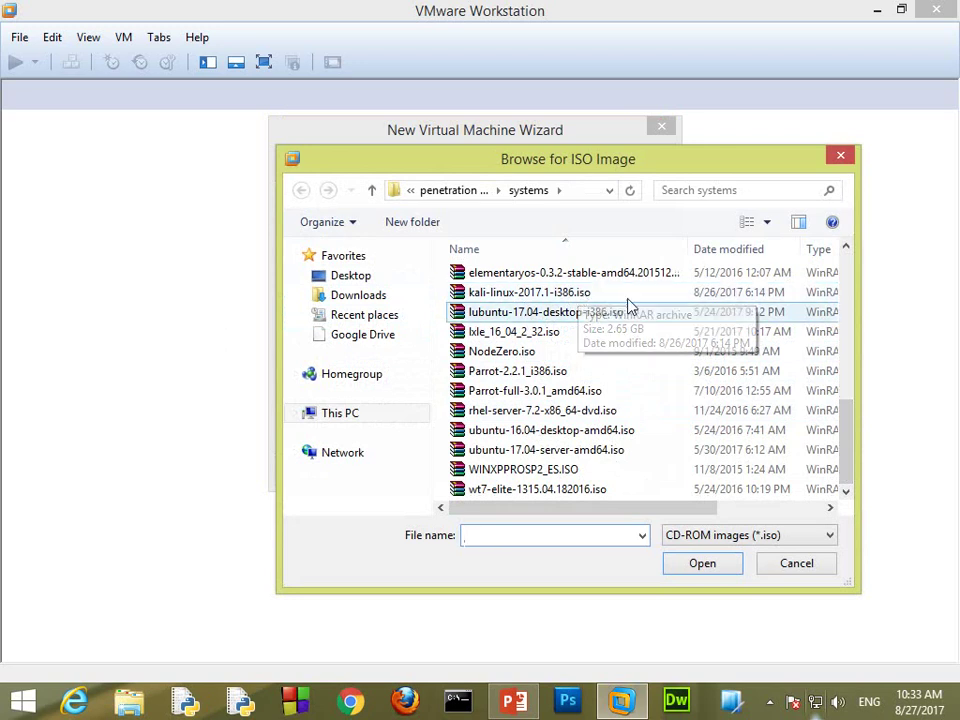
click(522, 295)
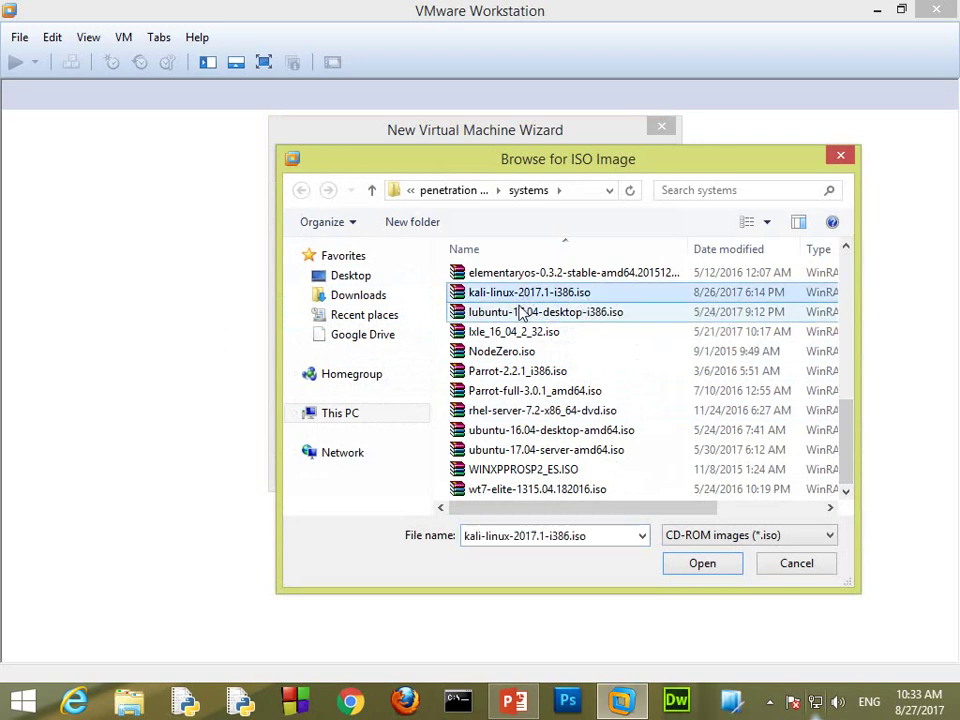
click(708, 575)
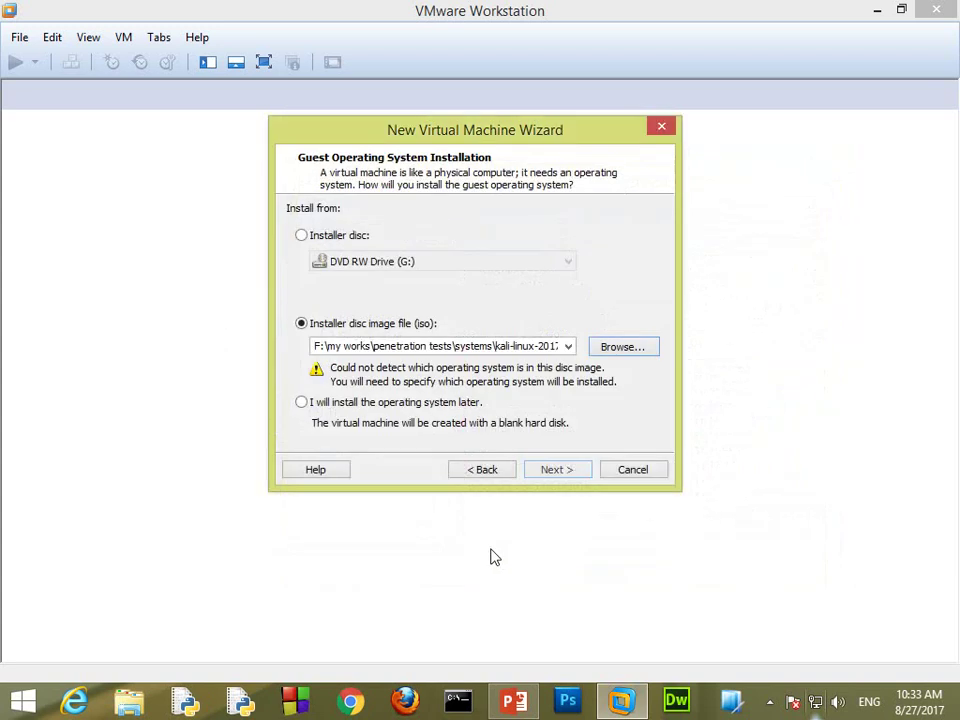
Step: Set the guest operating system to Linux, version Debian 6
click(554, 470)
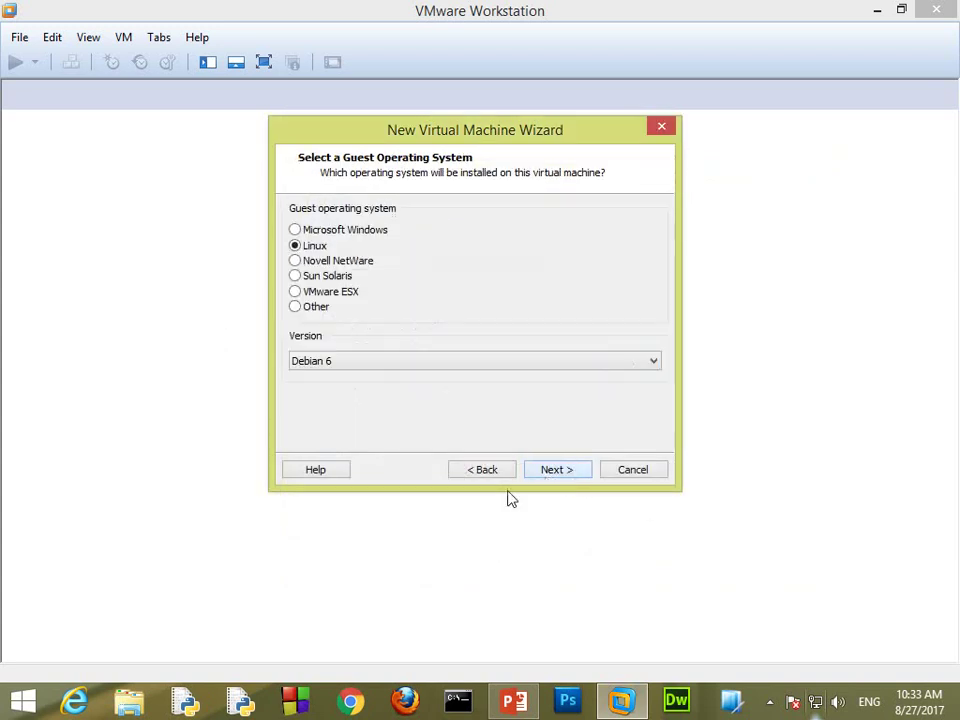
click(363, 370)
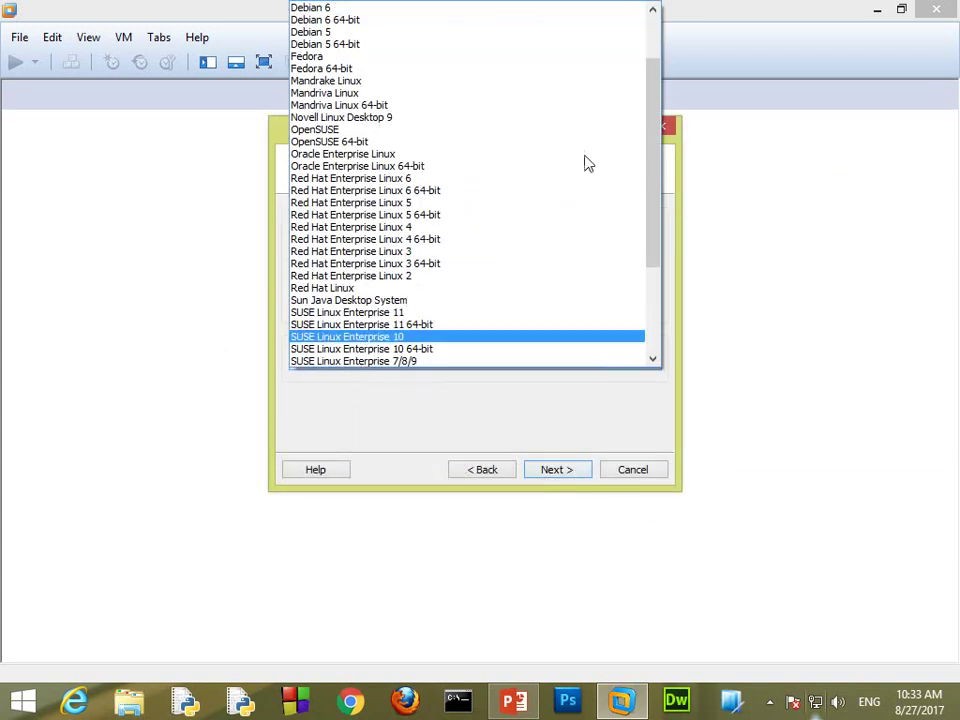
scroll(660, 48, up, 2)
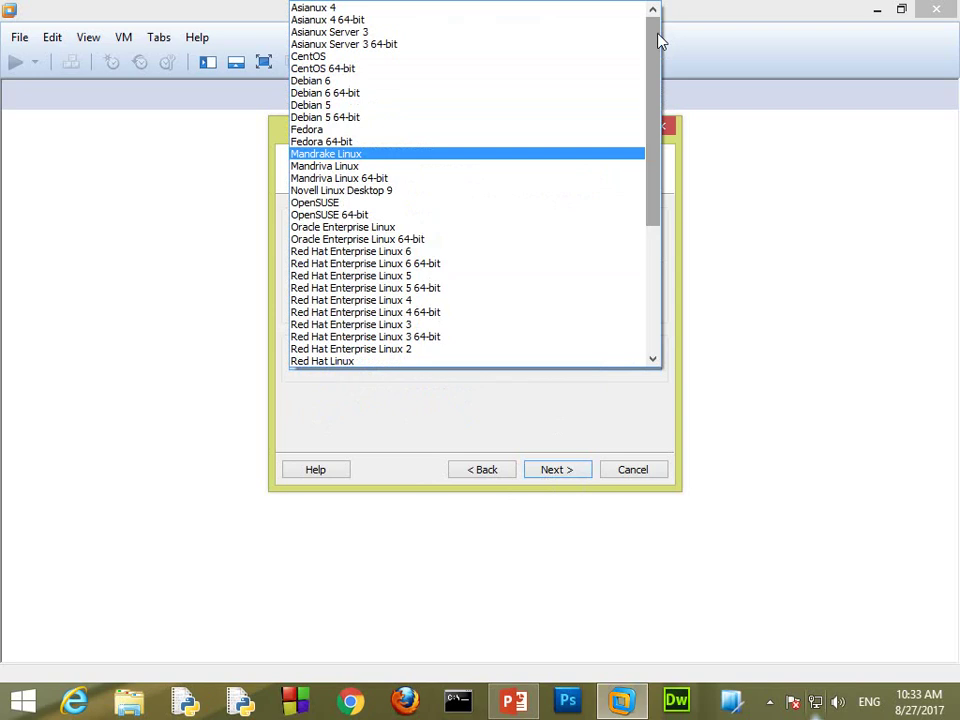
click(345, 82)
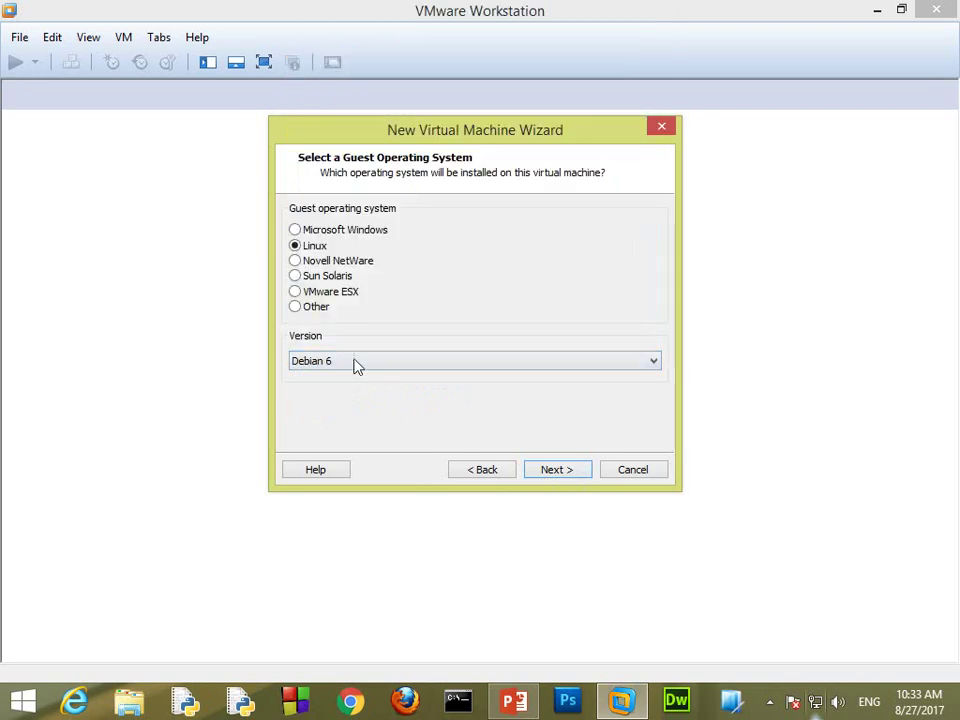
Step: Name the virtual machine 'kali linux 2'
click(557, 470)
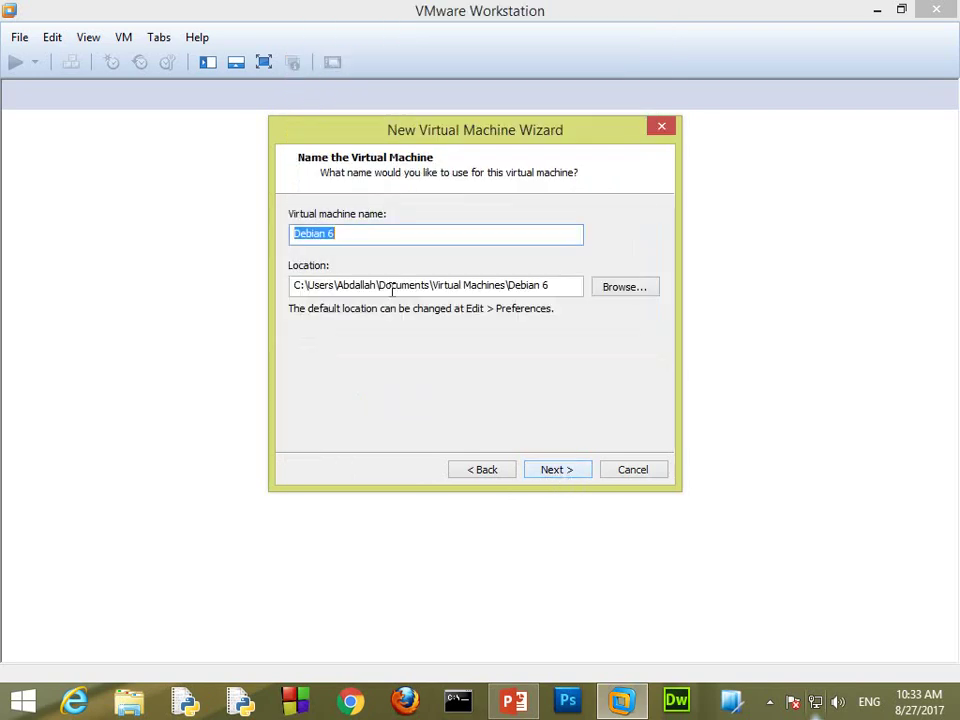
click(362, 233)
drag(362, 240, 281, 235)
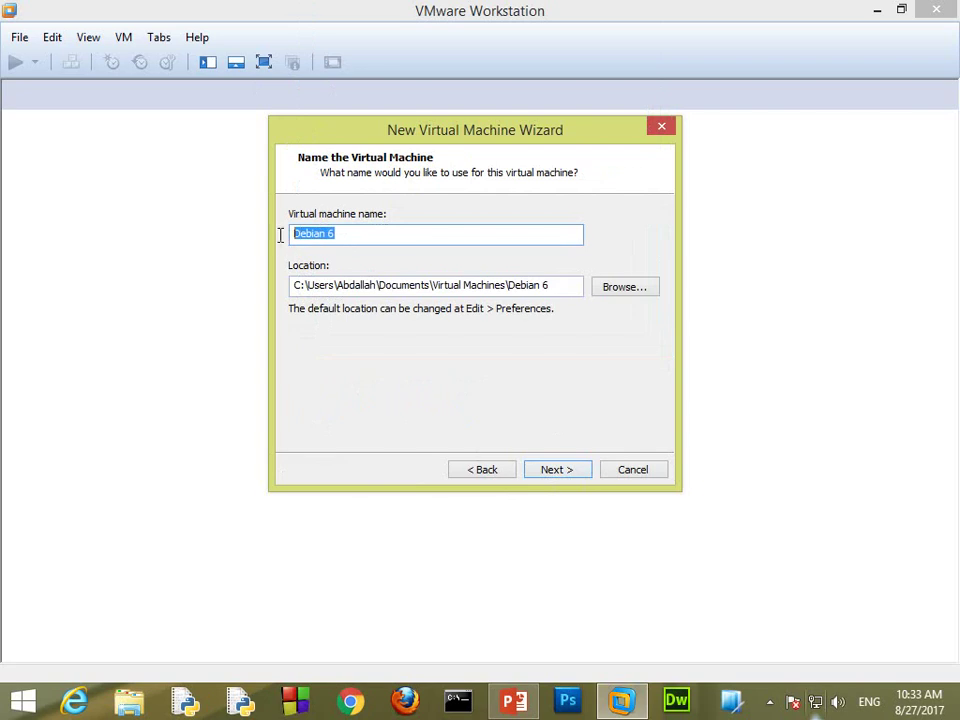
text(kalio)
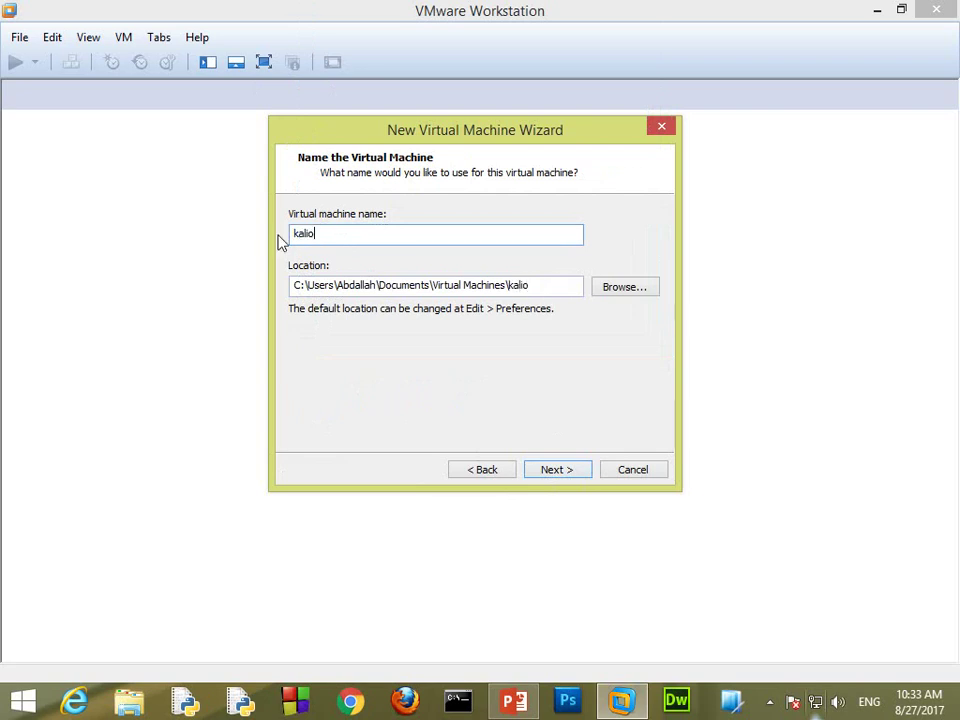
key(BackSpace)
text(linux 2)
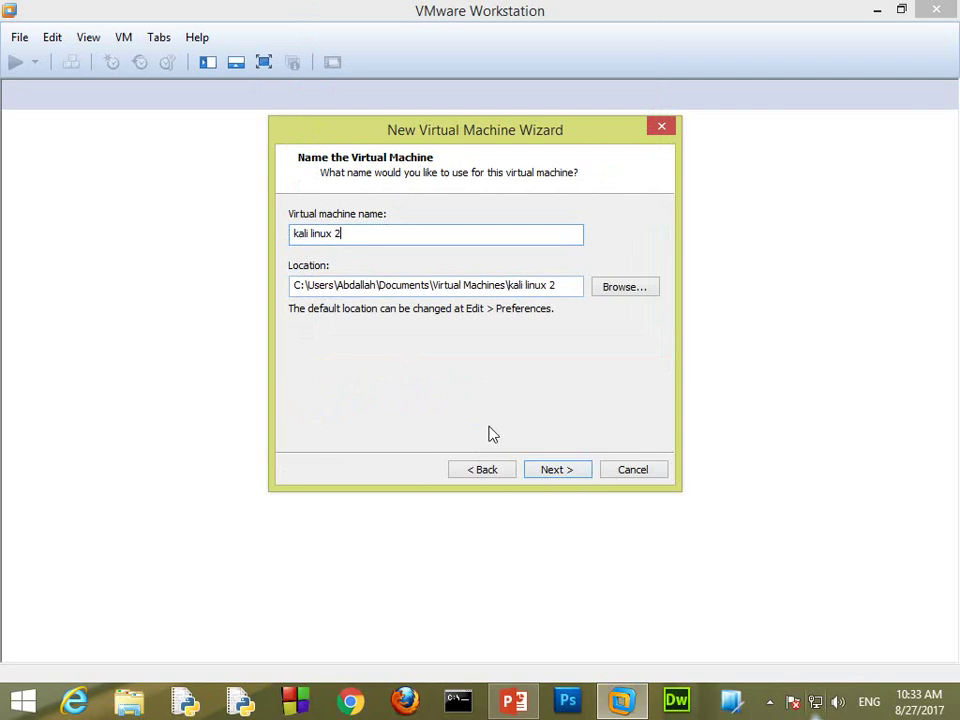
Step: Set the virtual disk size to 30.0 GB, split into multiple files
click(578, 470)
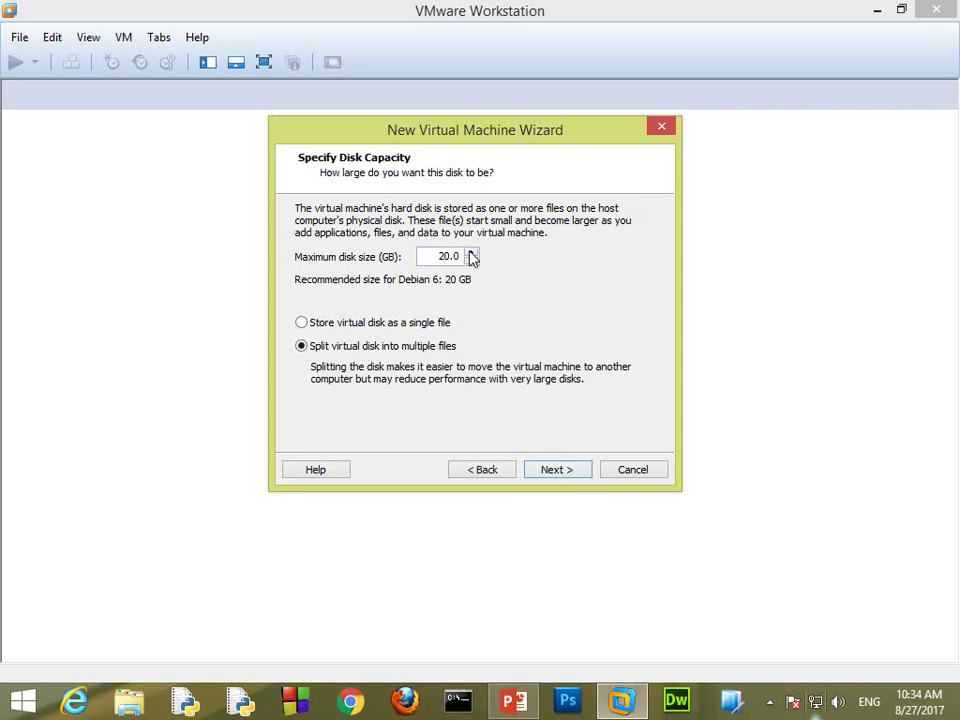
click(471, 253)
click(471, 253)
click(471, 253)
click(471, 253)
click(471, 253)
click(471, 253)
click(471, 253)
click(427, 251)
click(551, 476)
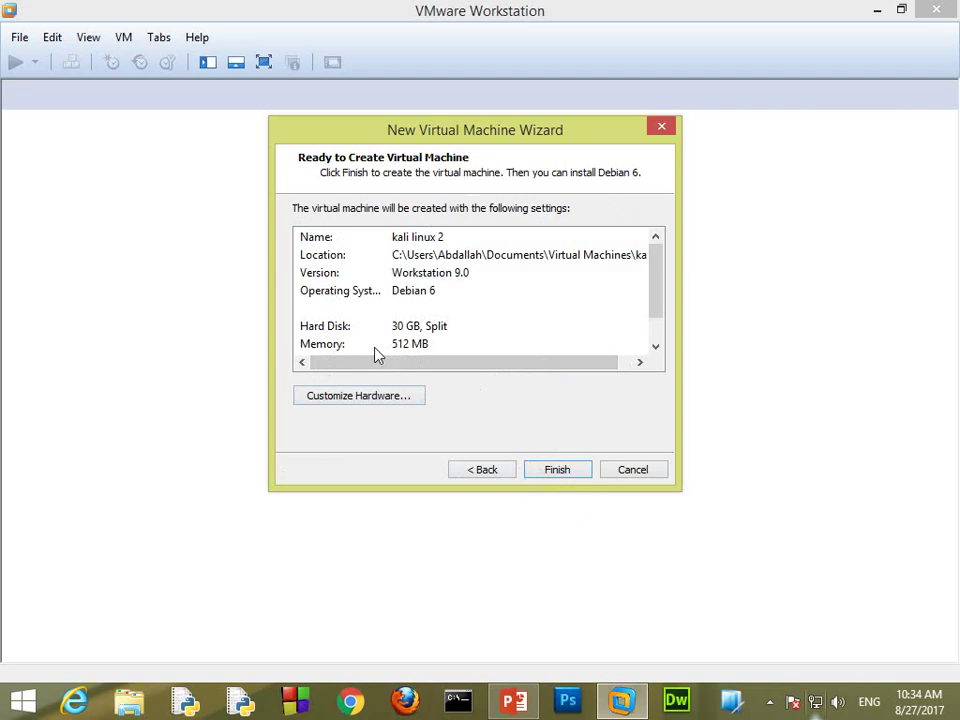
Step: Raise the VM memory to 1664 MB, keep the network adapter on NAT, and close Hardware
click(370, 404)
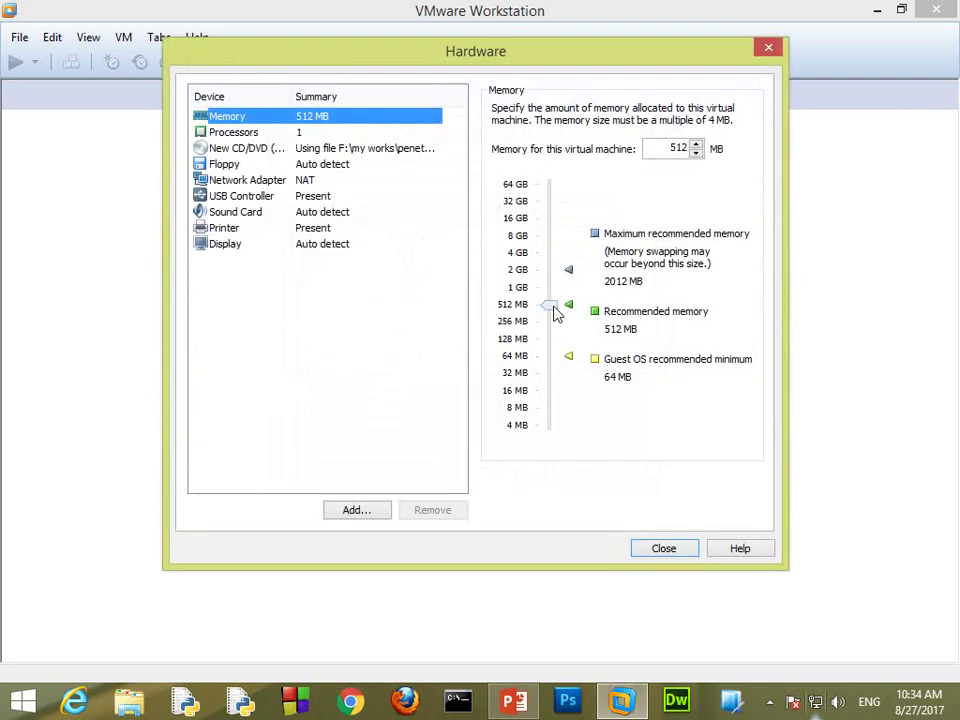
drag(556, 313, 556, 284)
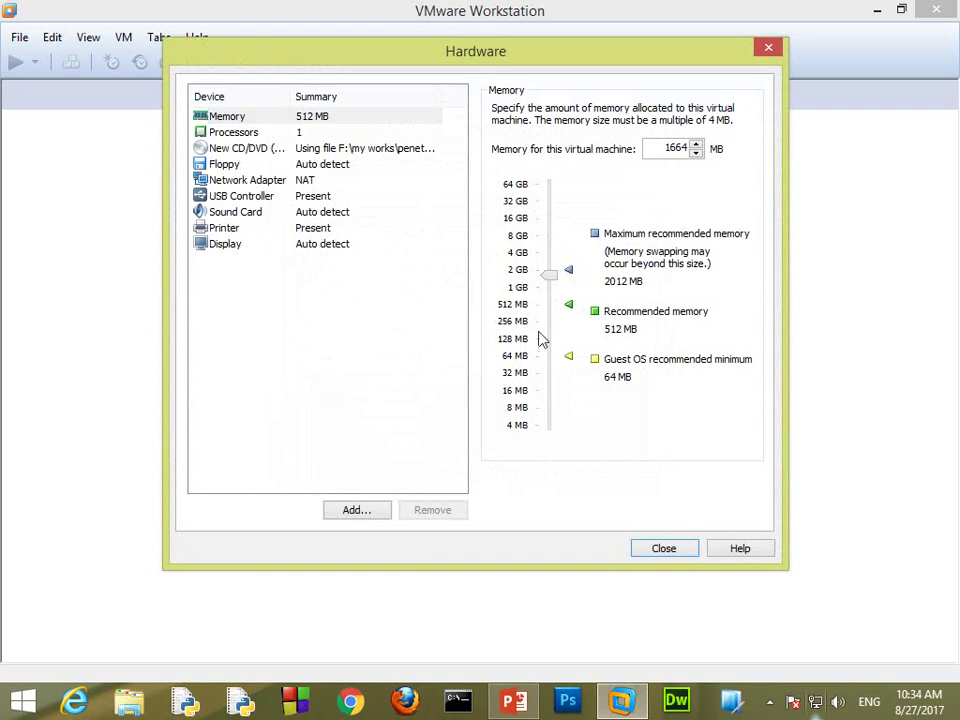
drag(558, 283, 561, 285)
key(Up)
key(Up)
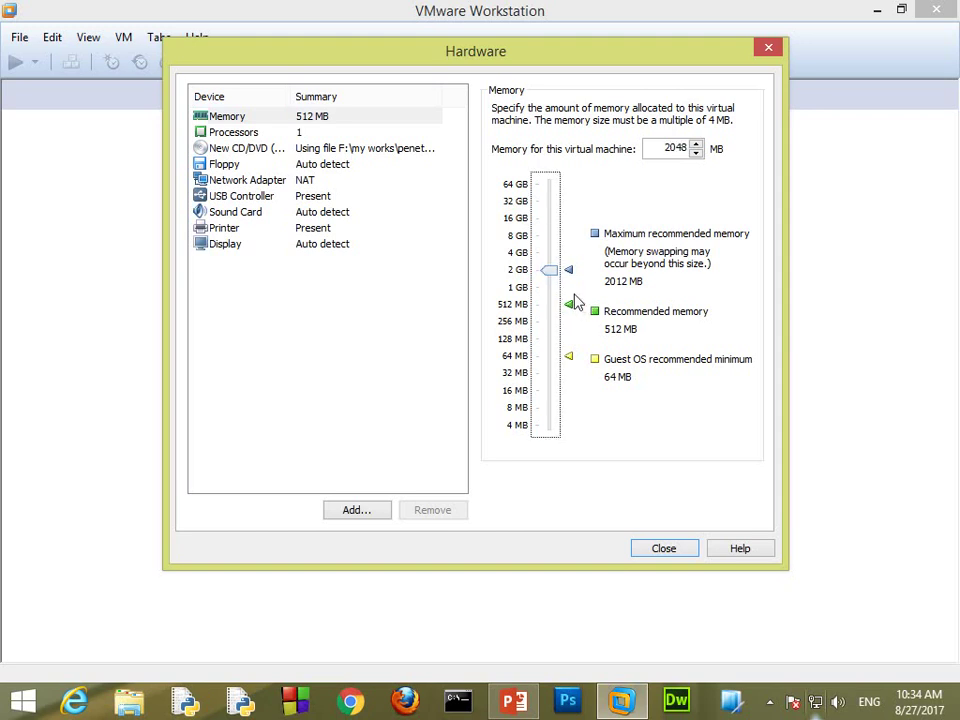
key(Down)
key(Down)
key(Down)
key(Down)
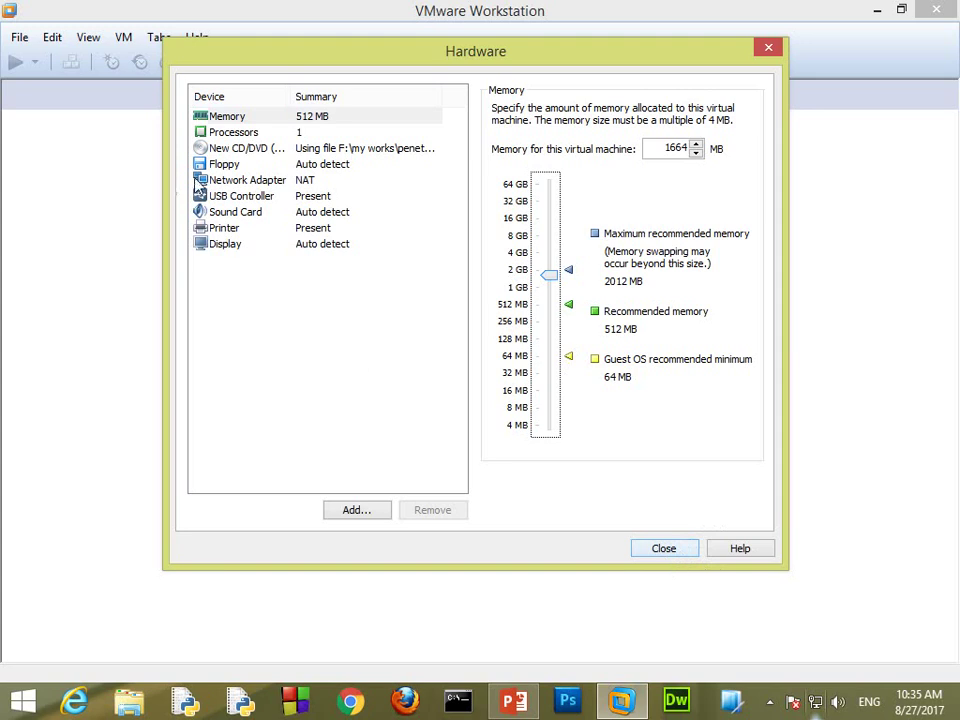
click(250, 181)
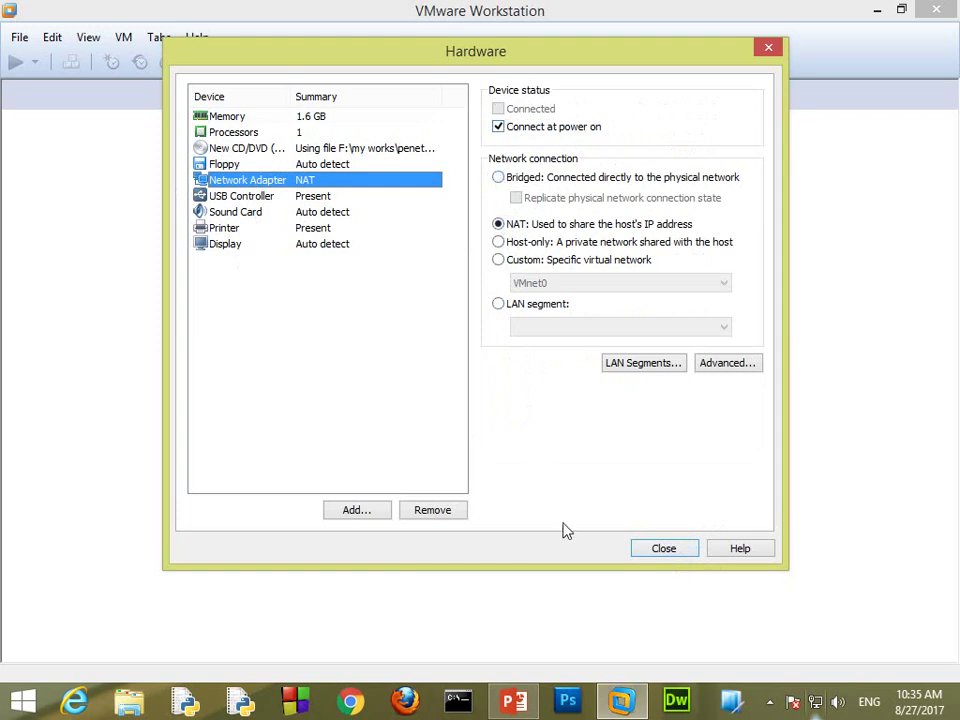
click(650, 549)
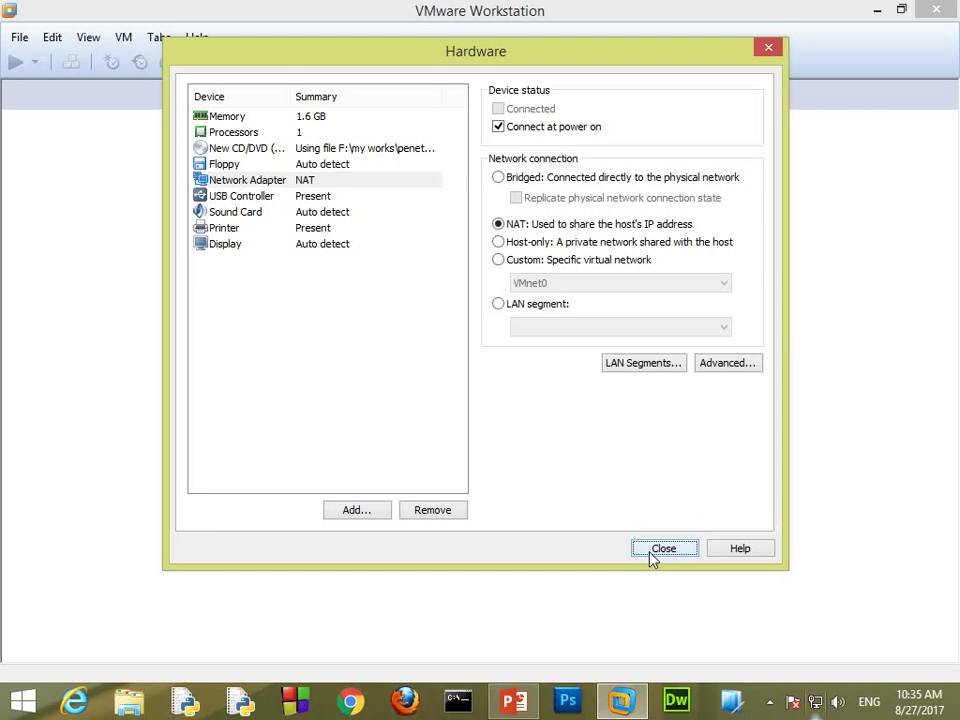
Step: Finish creating 'kali linux 2', power it on, and dismiss the install guidance bar
drag(659, 290, 671, 266)
click(549, 470)
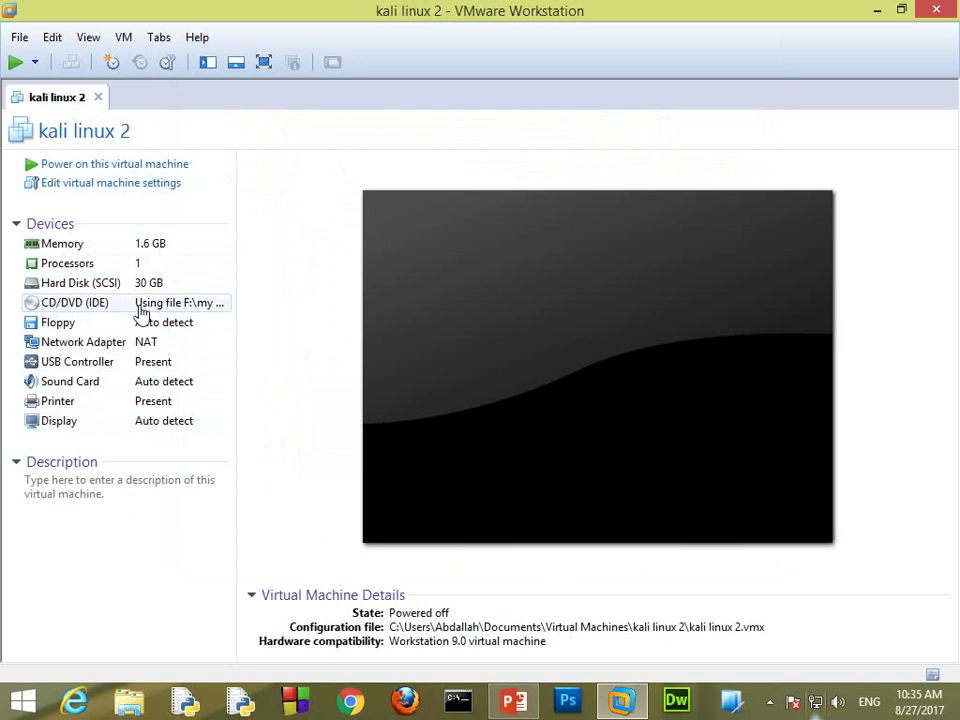
click(157, 166)
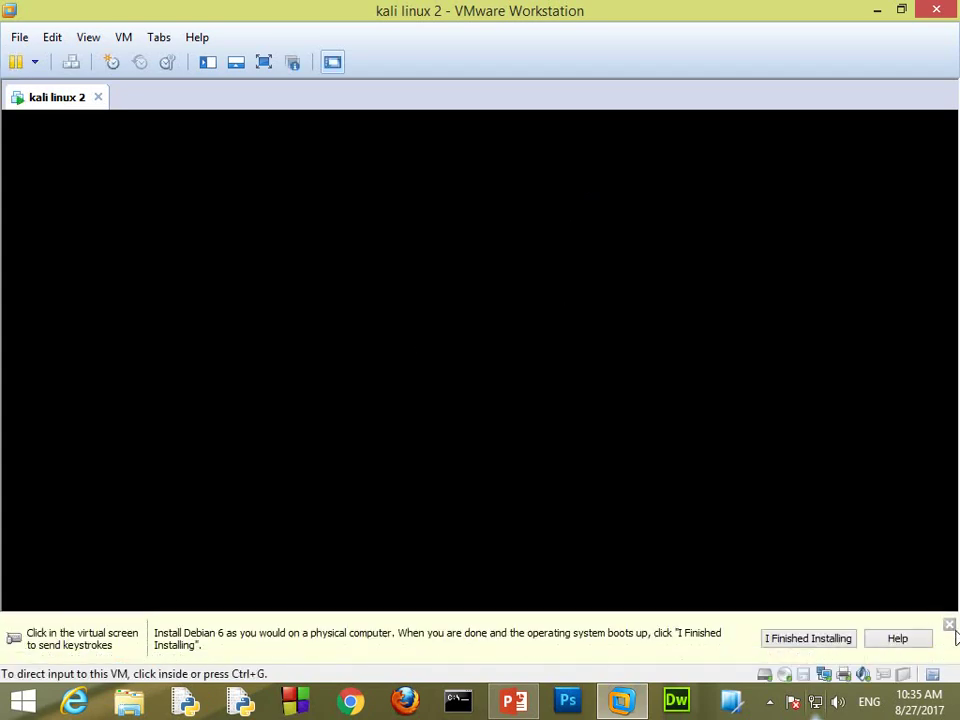
click(949, 624)
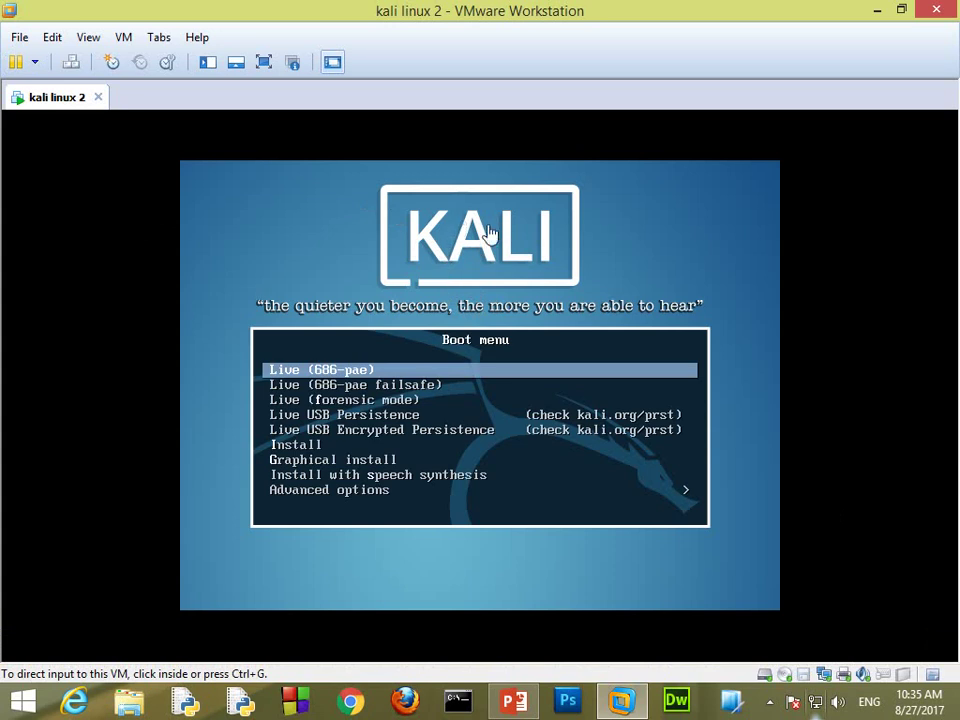
Step: Choose 'Graphical install' from the Kali boot menu
click(553, 268)
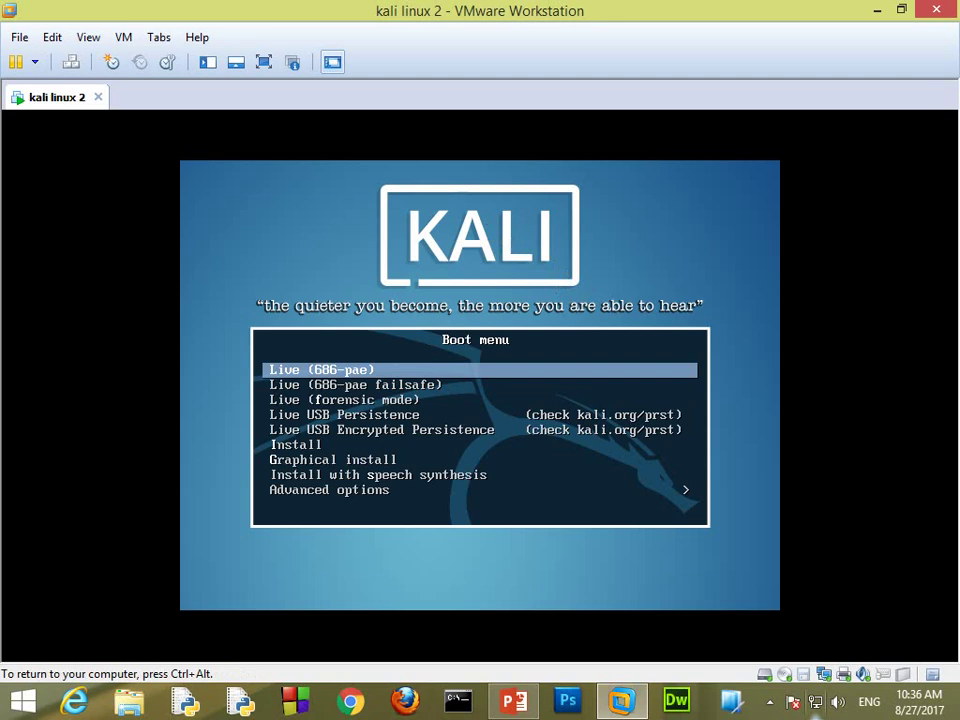
key(Down)
key(Down)
key(Down)
key(Down)
key(Down)
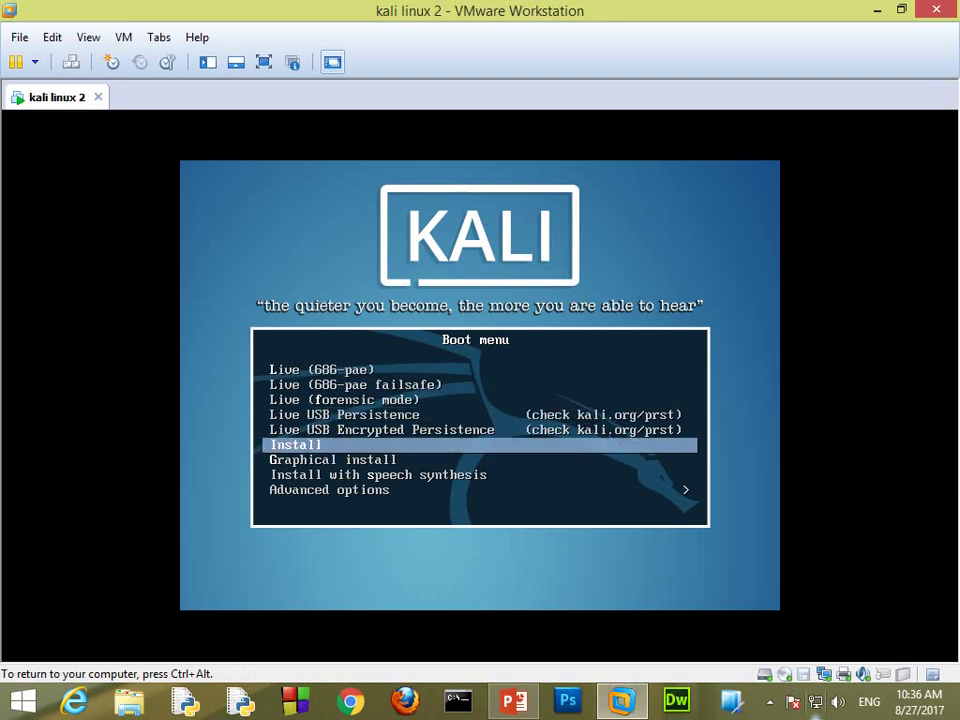
key(Down)
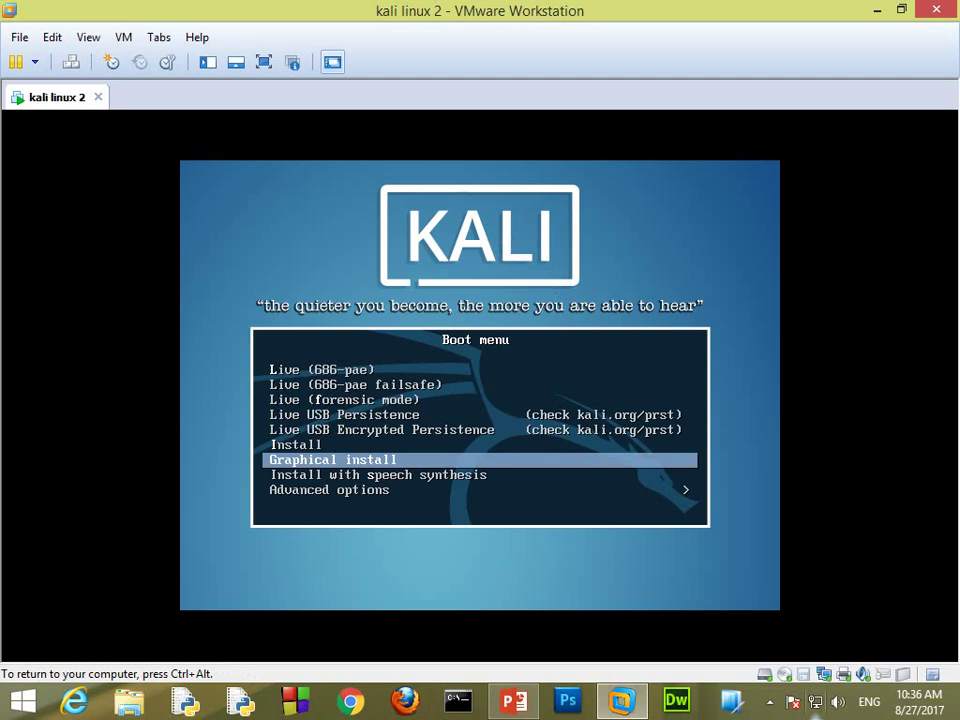
key(Return)
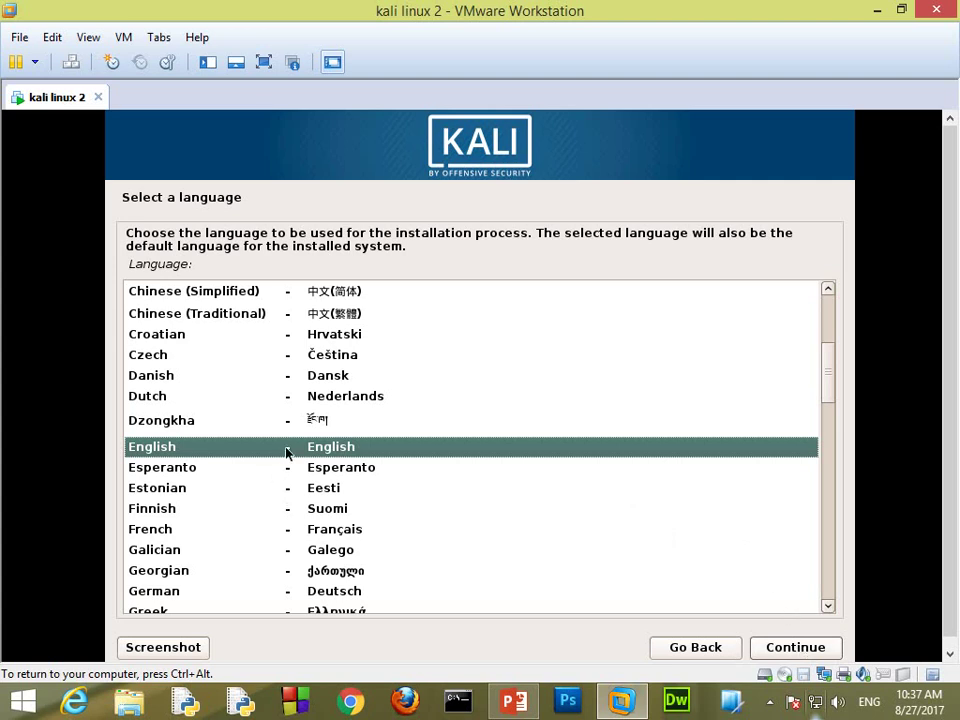
Step: Accept English language, United States location and the American English keymap
click(802, 646)
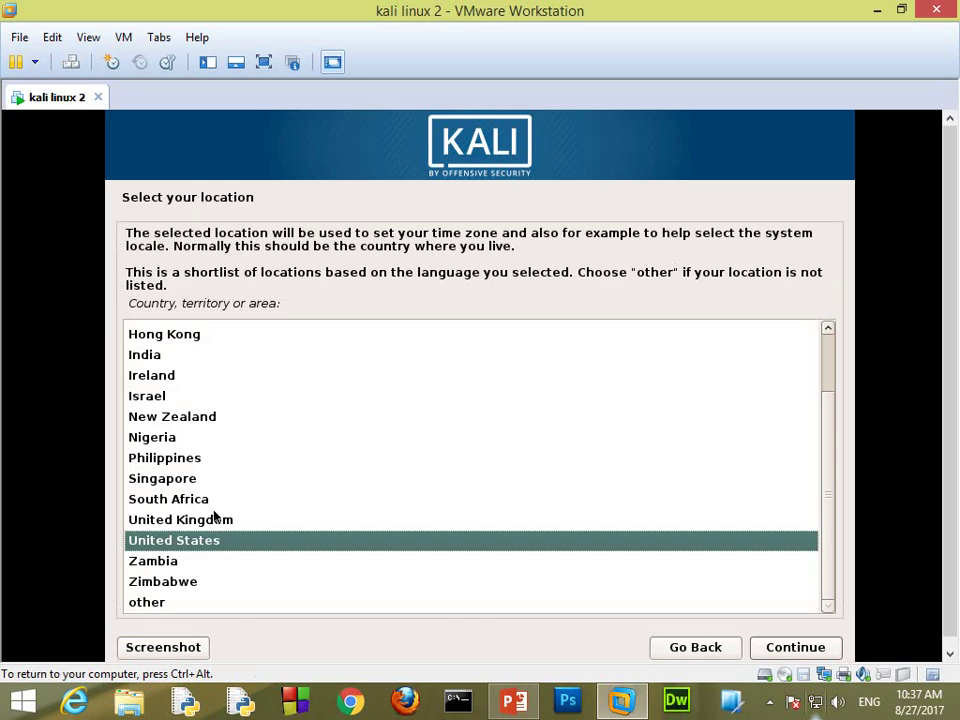
click(791, 650)
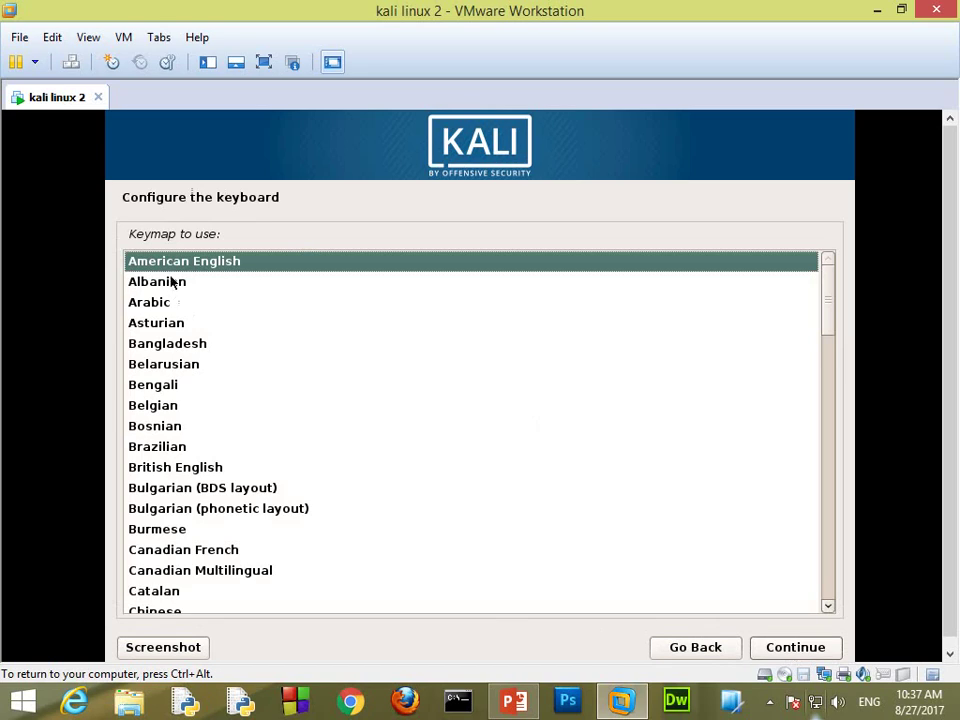
click(769, 648)
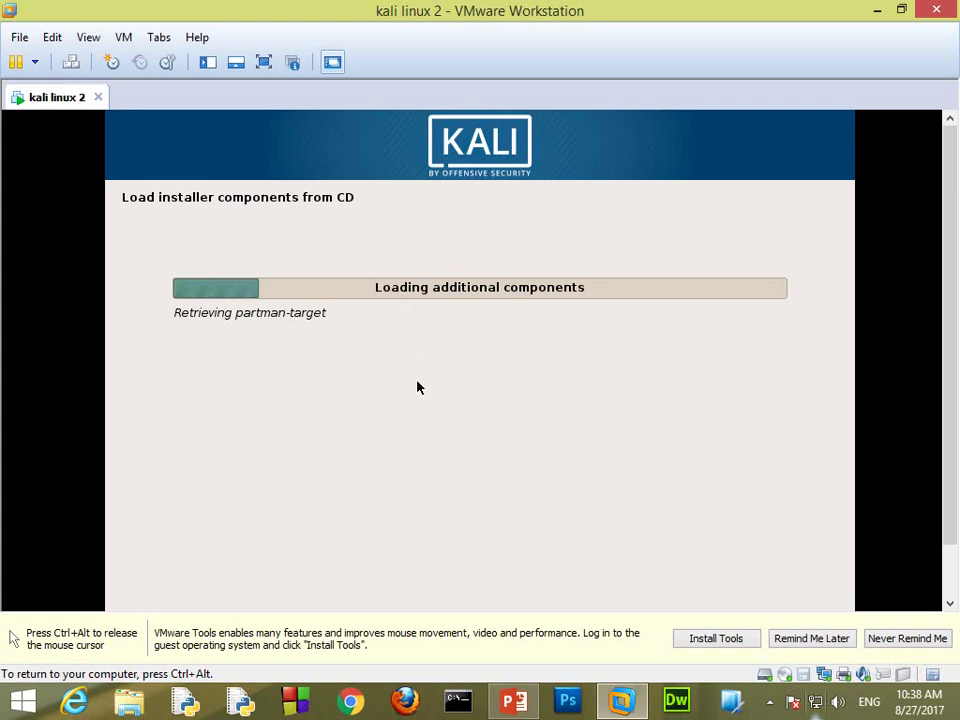
Step: Postpone the VMware Tools reminder with Remind Me Later and return focus to the VM
key(ctrl+alt)
click(815, 638)
click(815, 638)
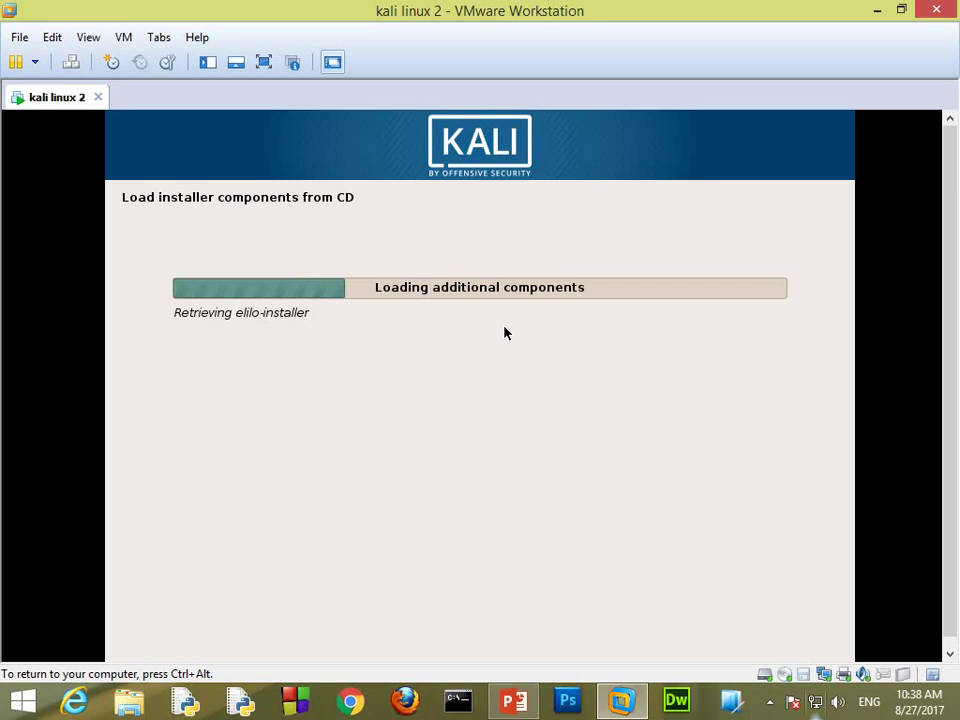
key(ctrl+alt)
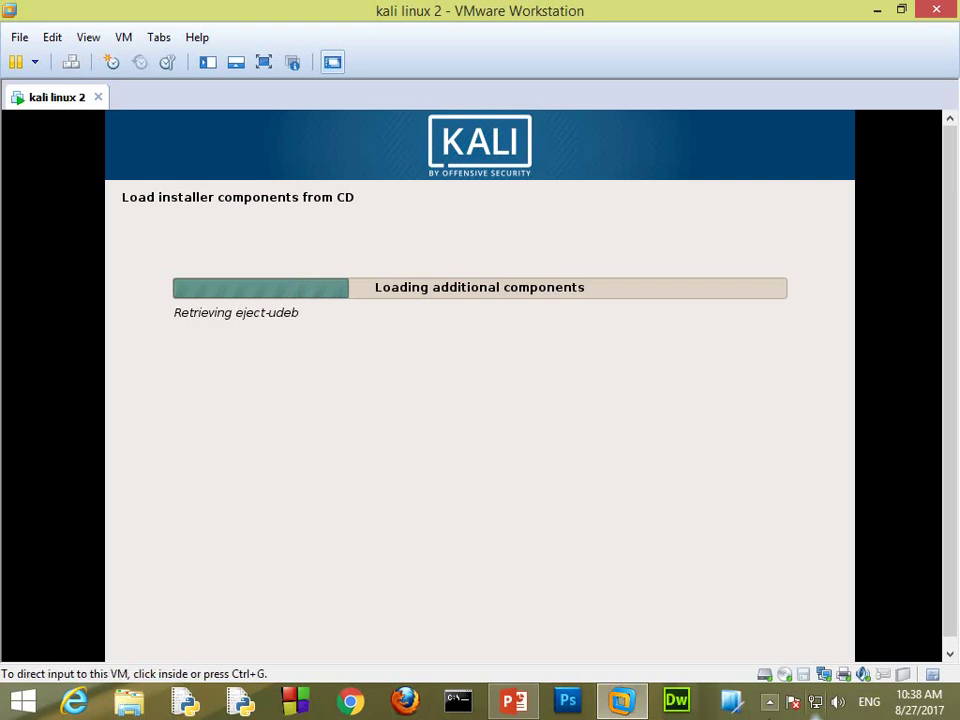
click(769, 703)
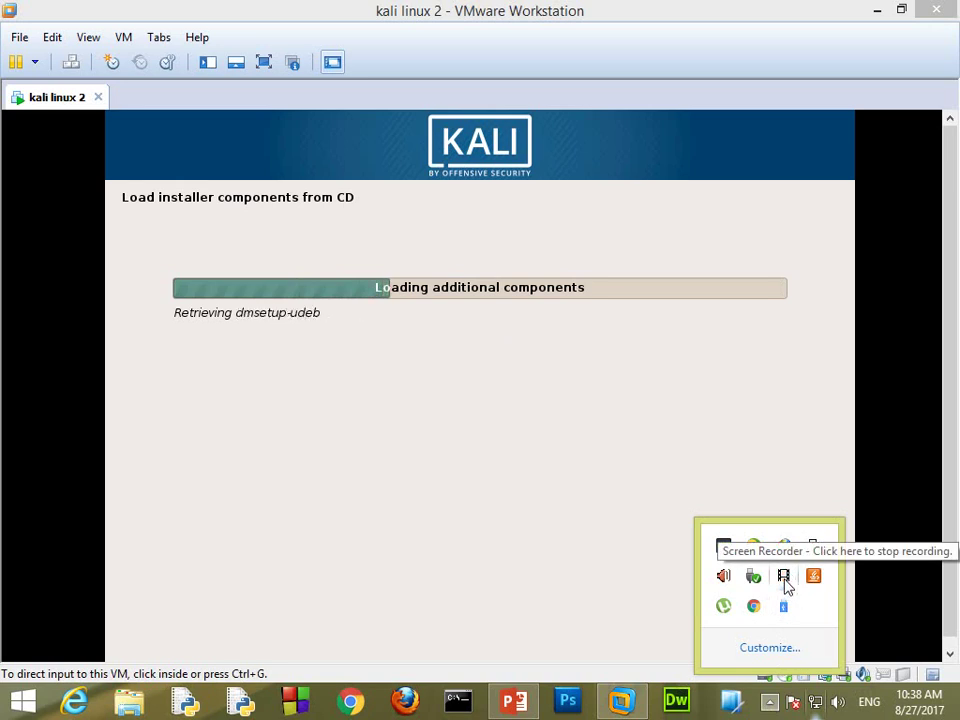
click(510, 426)
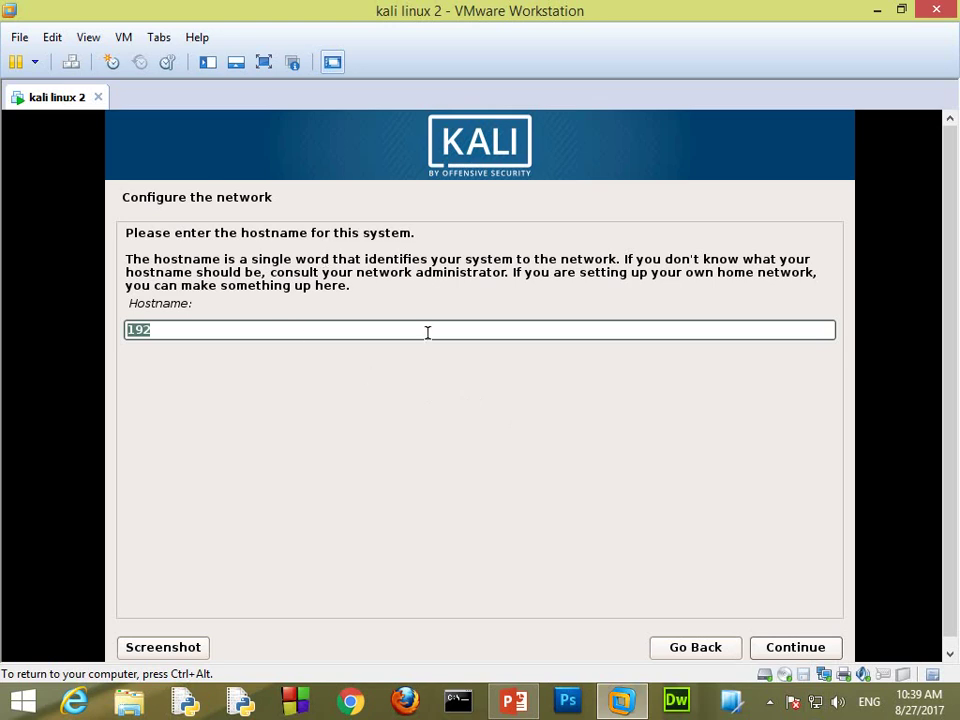
Step: Replace the suggested hostname with a custom hostname and continue
key(BackSpace)
text(abdalla)
key(BackSpace)
key(BackSpace)
key(BackSpace)
text(llahe)
key(BackSpace)
click(778, 648)
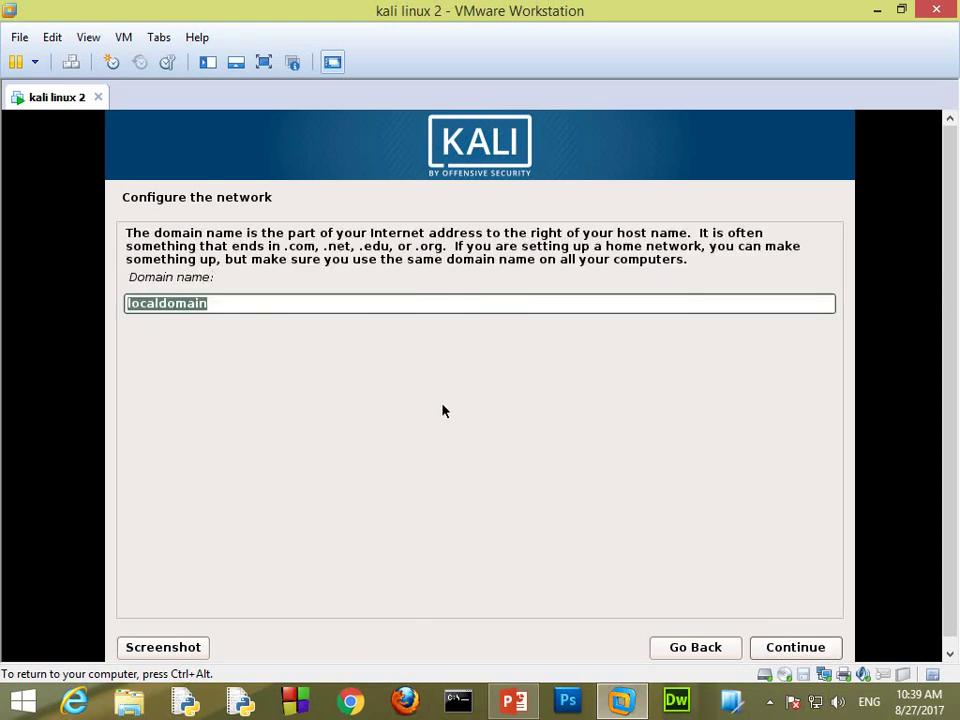
Step: Replace 'localdomain' with a custom domain name and continue
text(h)
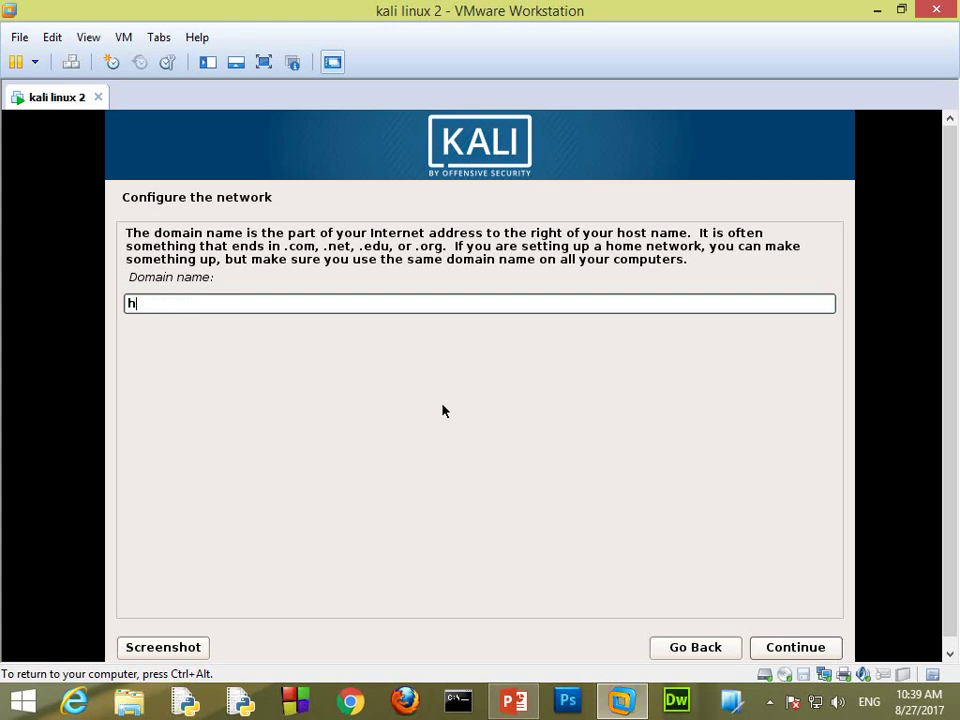
text(o)
key(BackSpace)
key(BackSpace)
text(anda)
key(BackSpace)
key(BackSpace)
key(BackSpace)
text(bdallah)
click(830, 652)
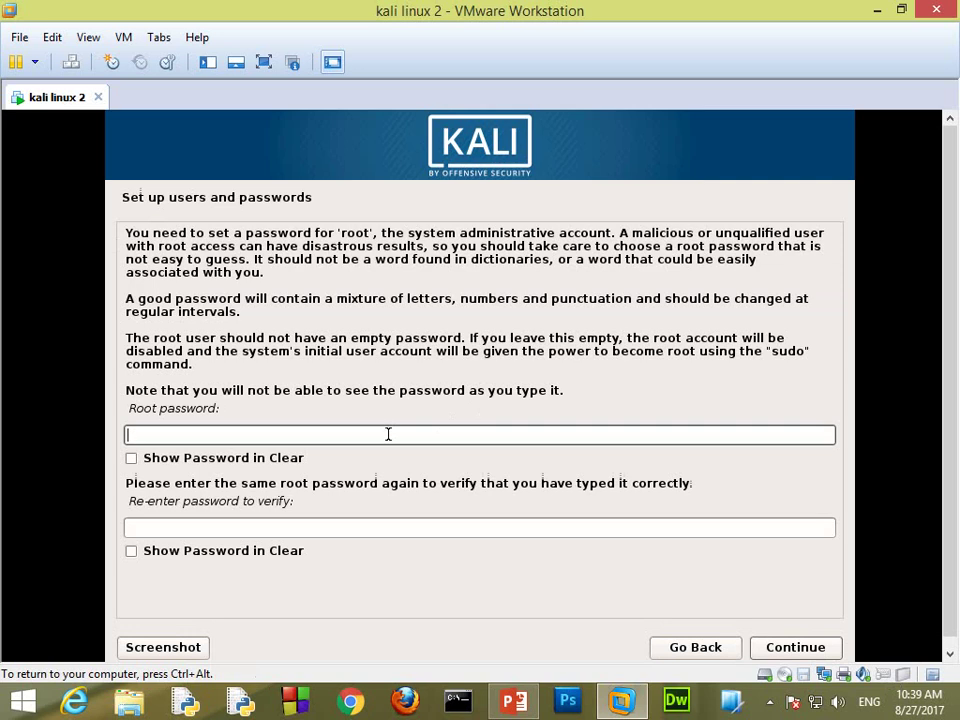
Step: Enter the root password, re-enter it to verify, and continue
text(too)
click(371, 521)
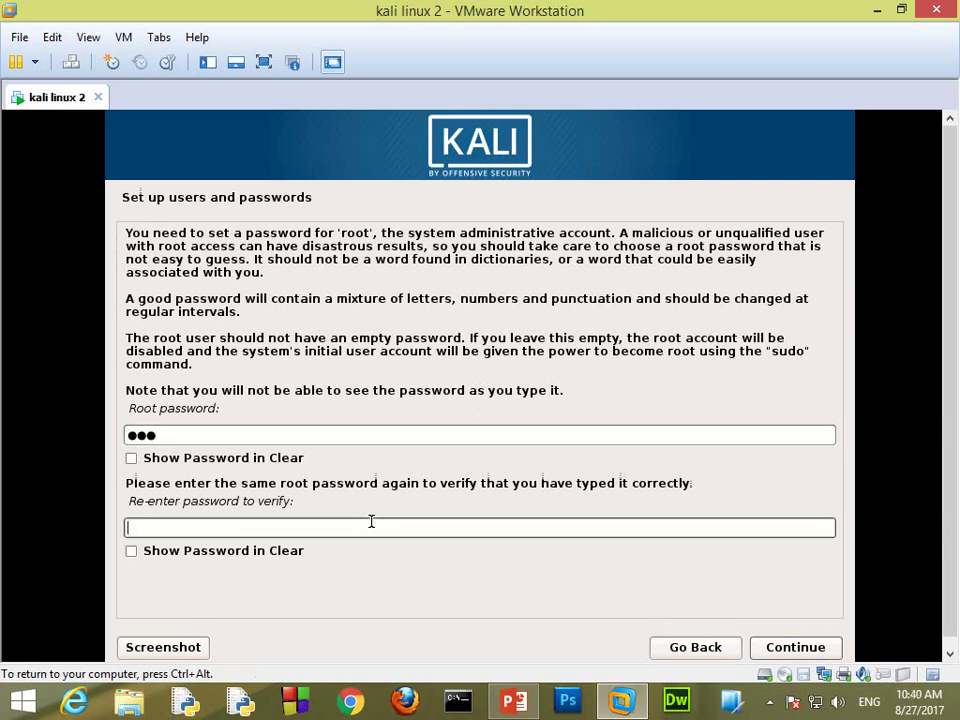
text(too)
click(798, 645)
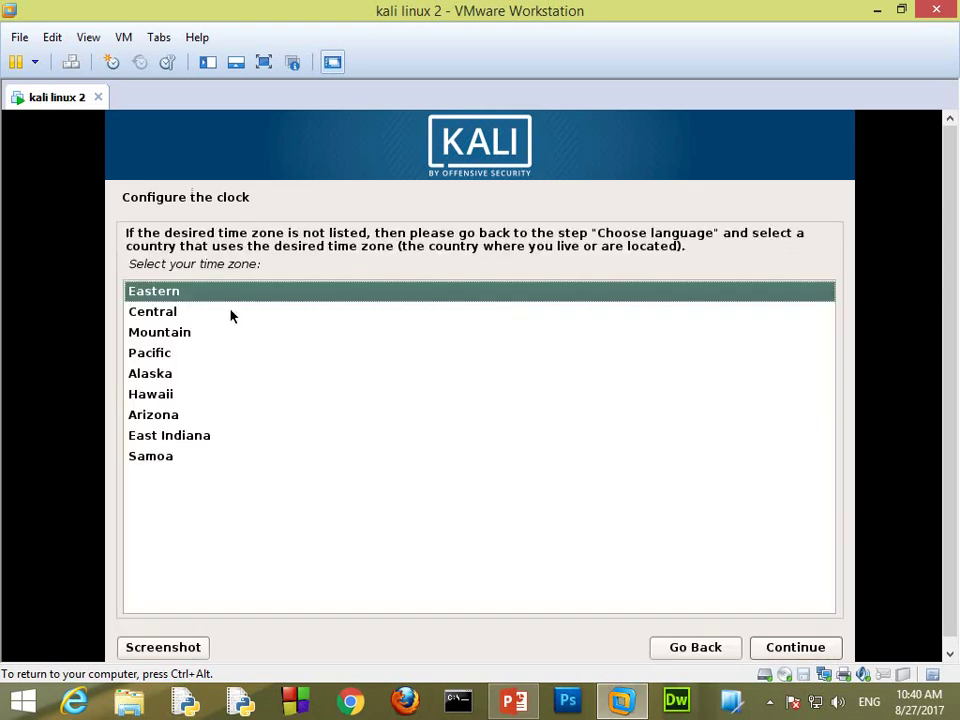
Step: Accept Eastern as the system time zone
click(776, 647)
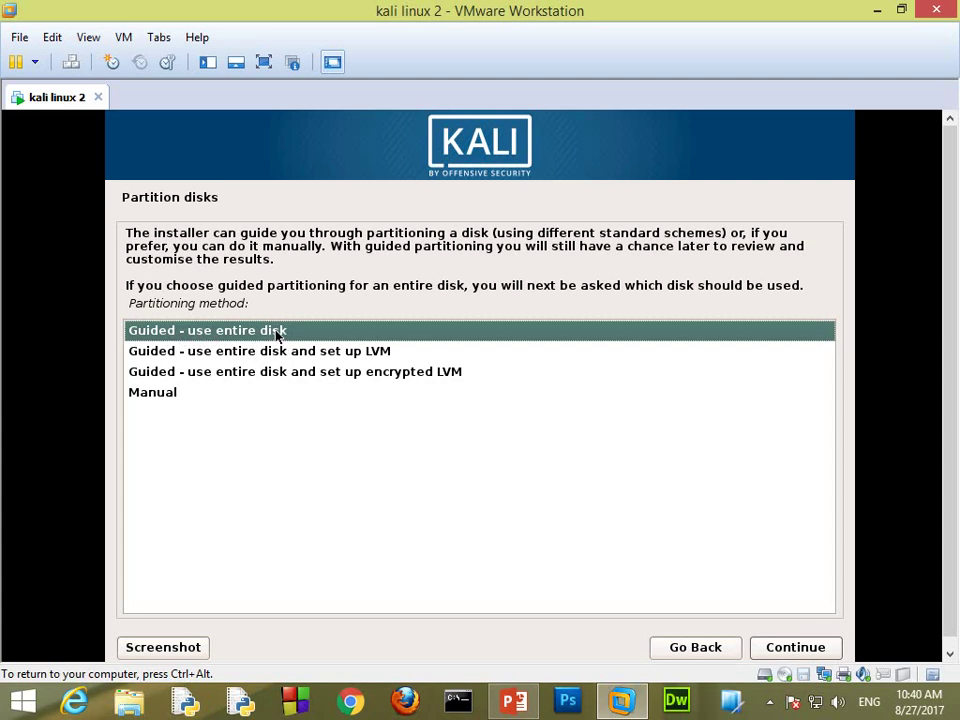
Step: Choose manual partitioning and select the 32.2 GB SCSI1 (sda) virtual disk
click(183, 393)
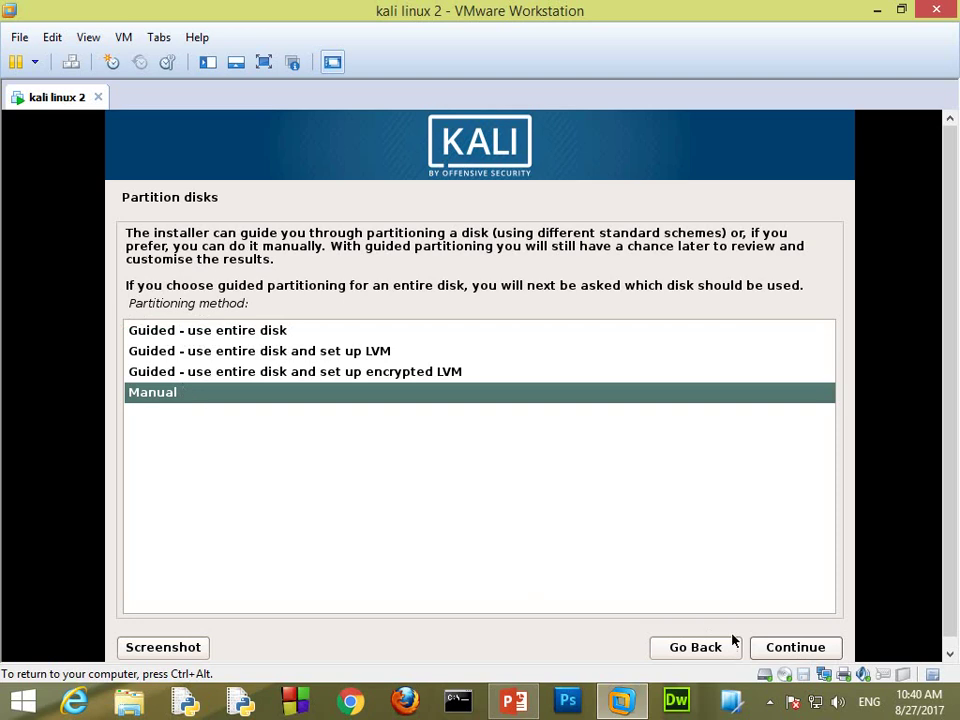
click(768, 647)
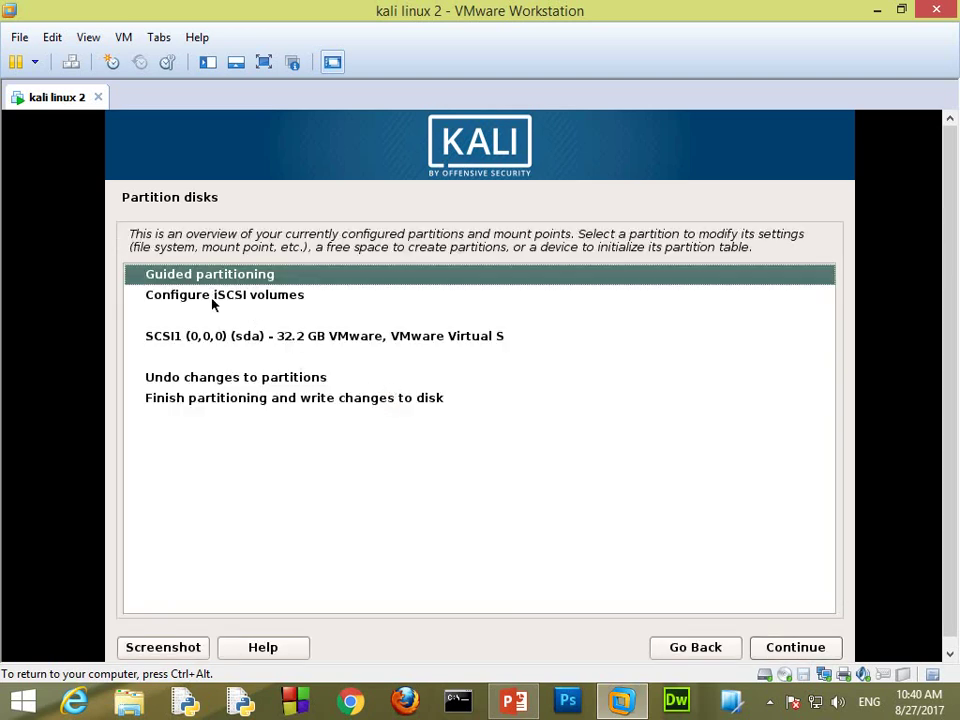
click(296, 344)
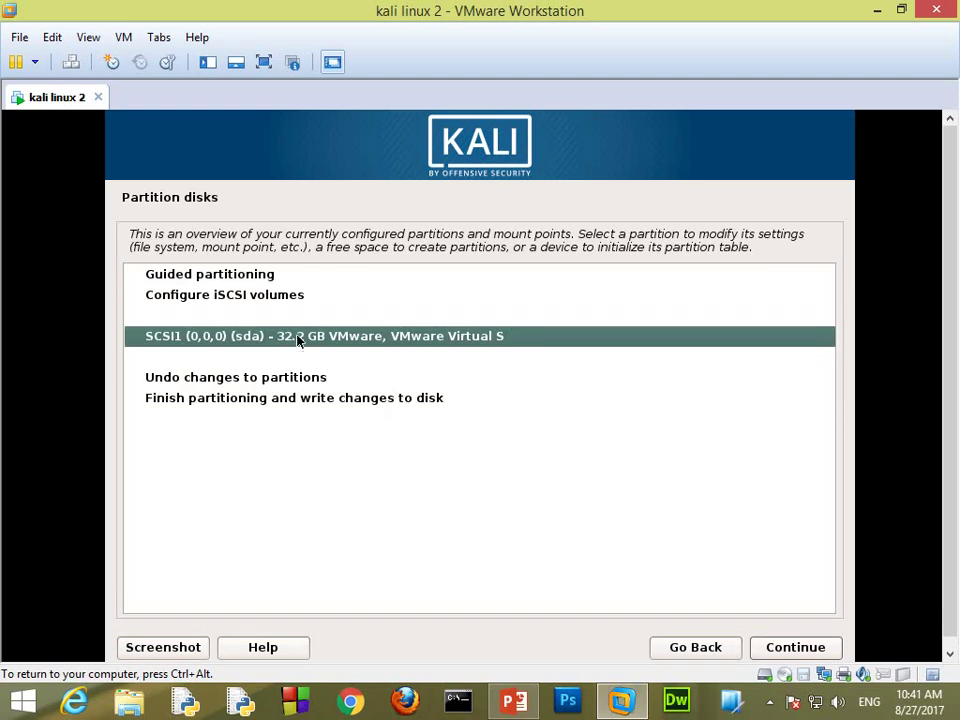
double_click(296, 340)
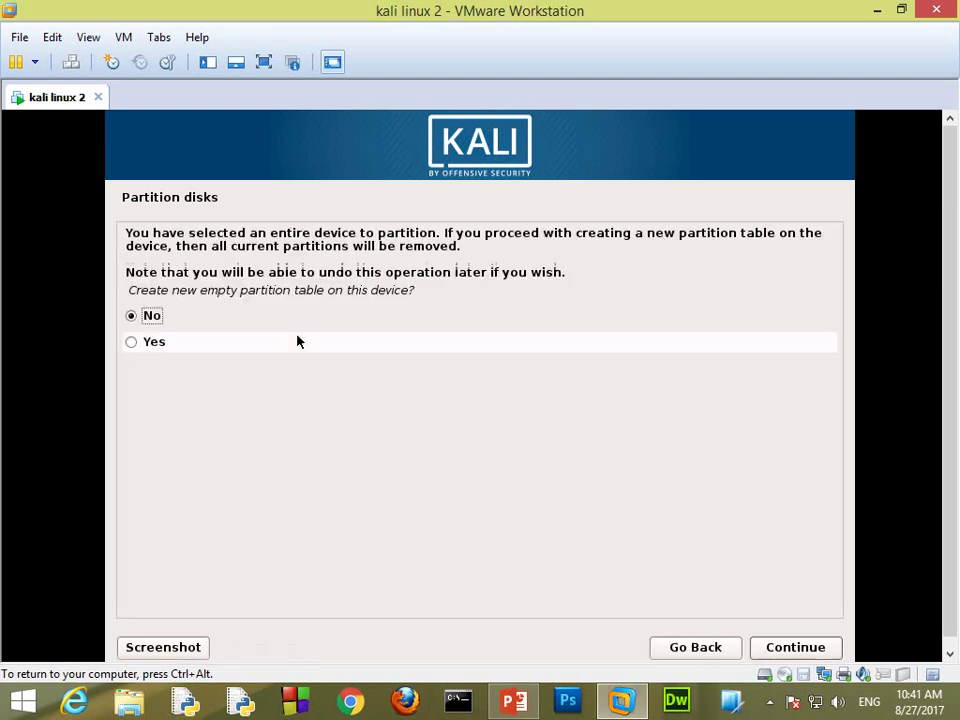
Step: Create a new empty partition table on the disk and select its 32.2 GB free space
click(162, 345)
click(767, 646)
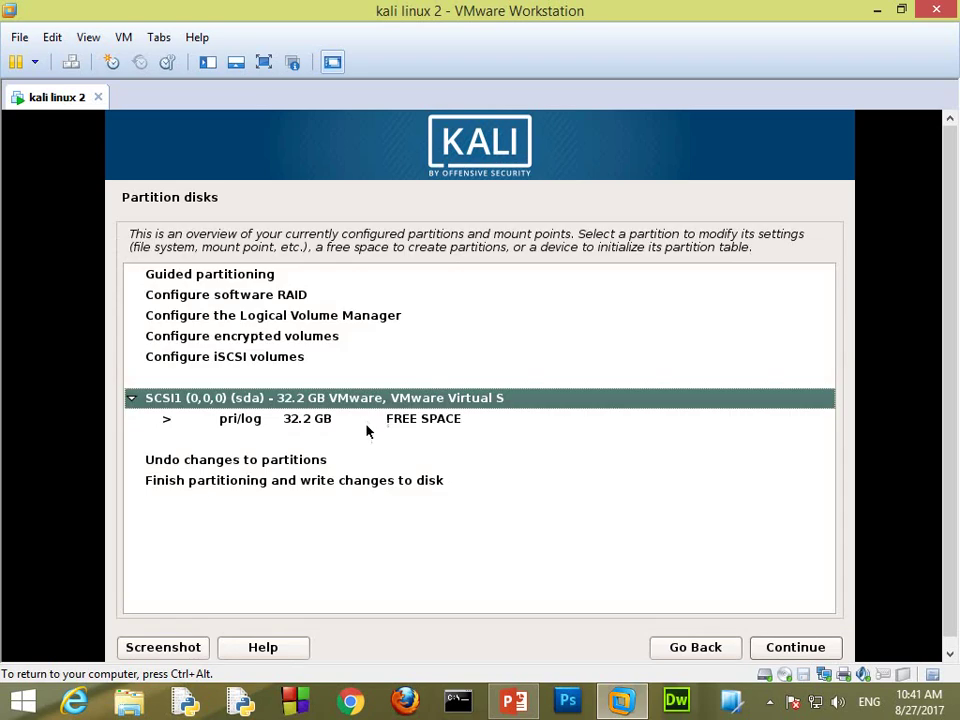
click(366, 420)
click(767, 645)
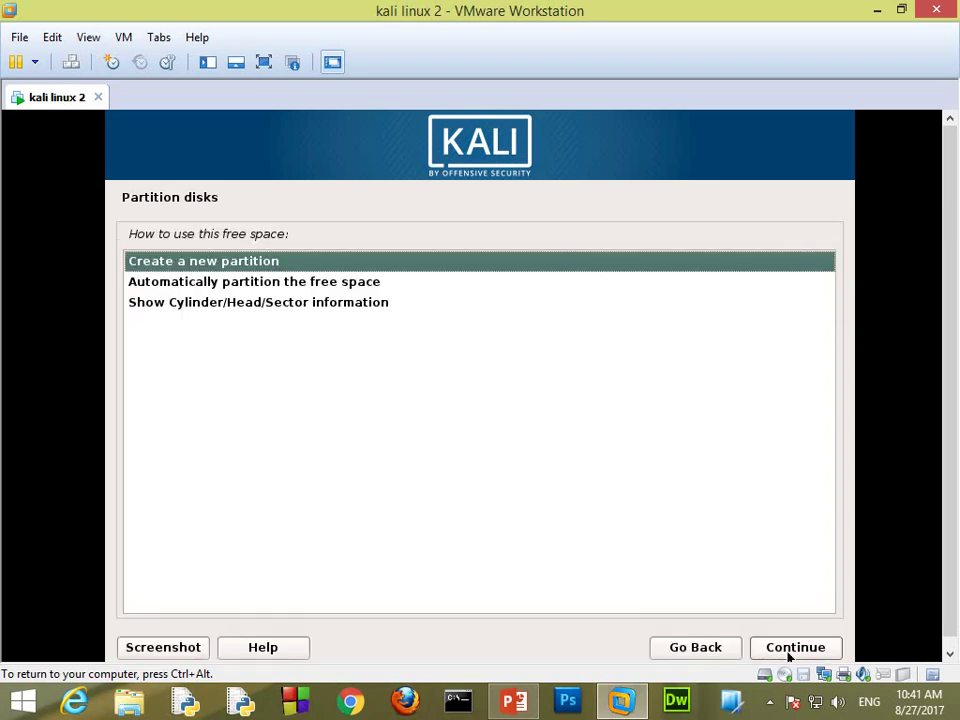
Step: Create a new 3GB primary partition at the beginning of the disk
click(789, 650)
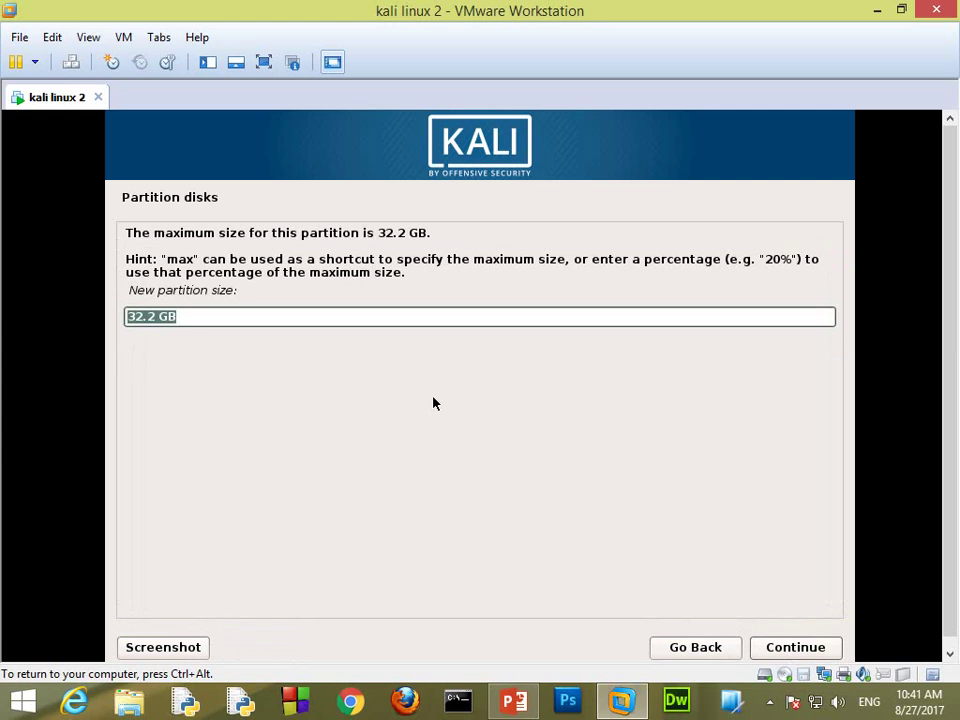
text(2)
key(BackSpace)
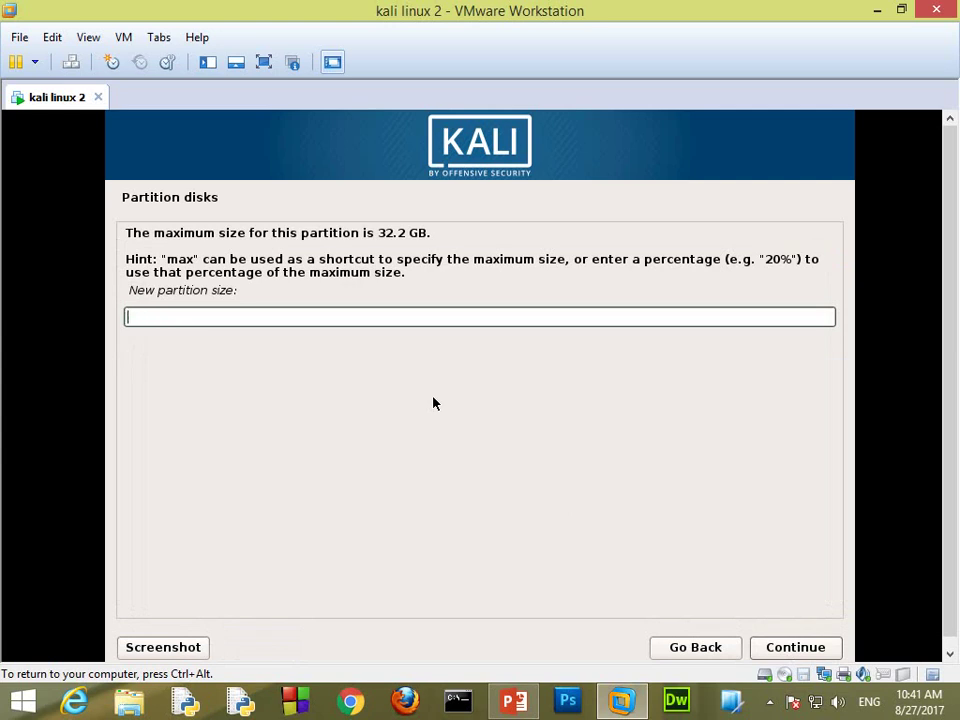
text(3GB)
click(786, 654)
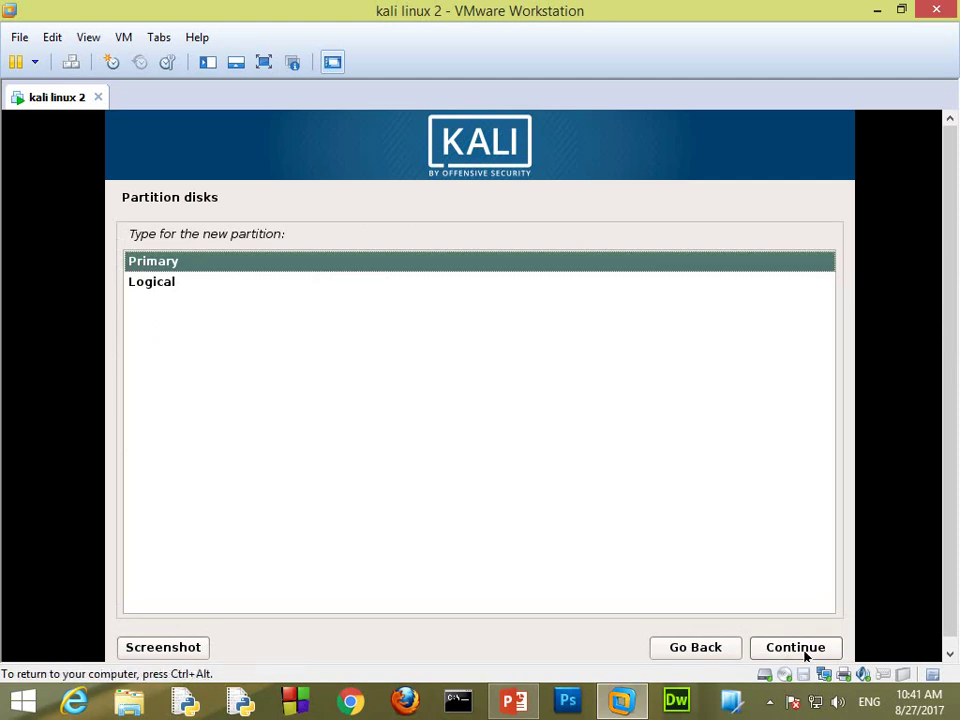
click(800, 652)
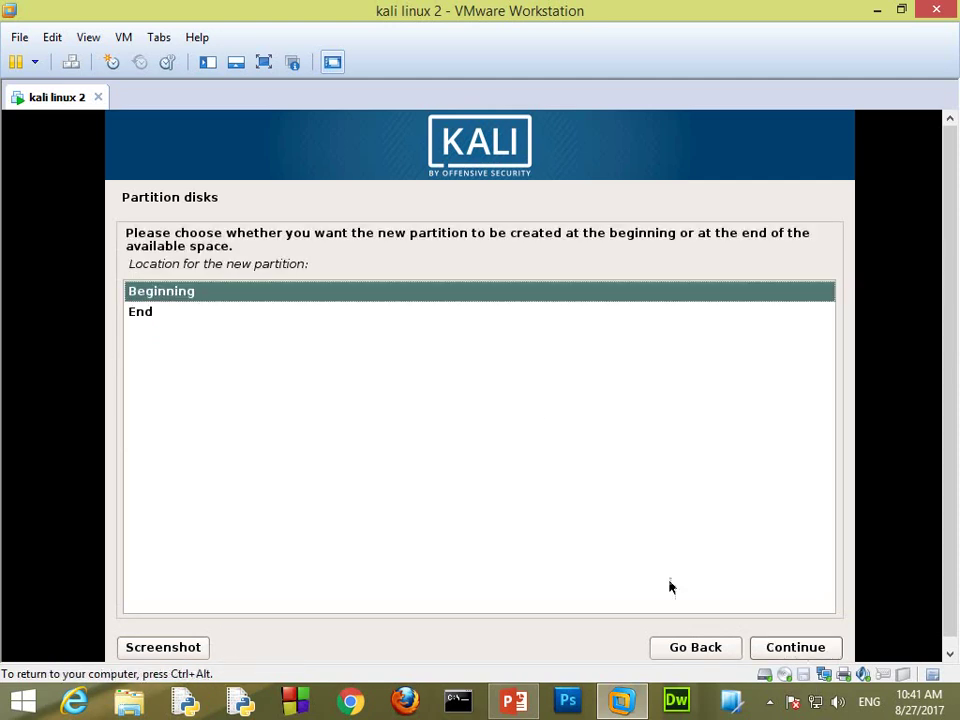
click(784, 647)
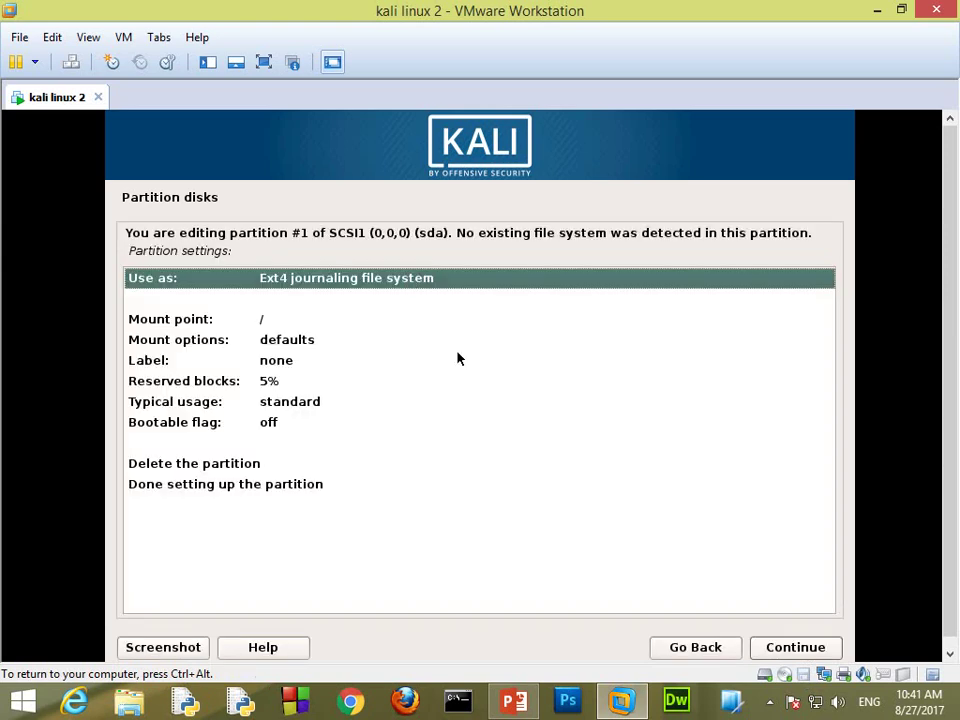
Step: Set the new partition's Use as setting to swap area
key(Down)
key(Down)
key(Up)
key(Up)
key(Return)
key(Down)
key(Down)
key(Down)
key(Down)
key(Down)
key(Down)
key(Down)
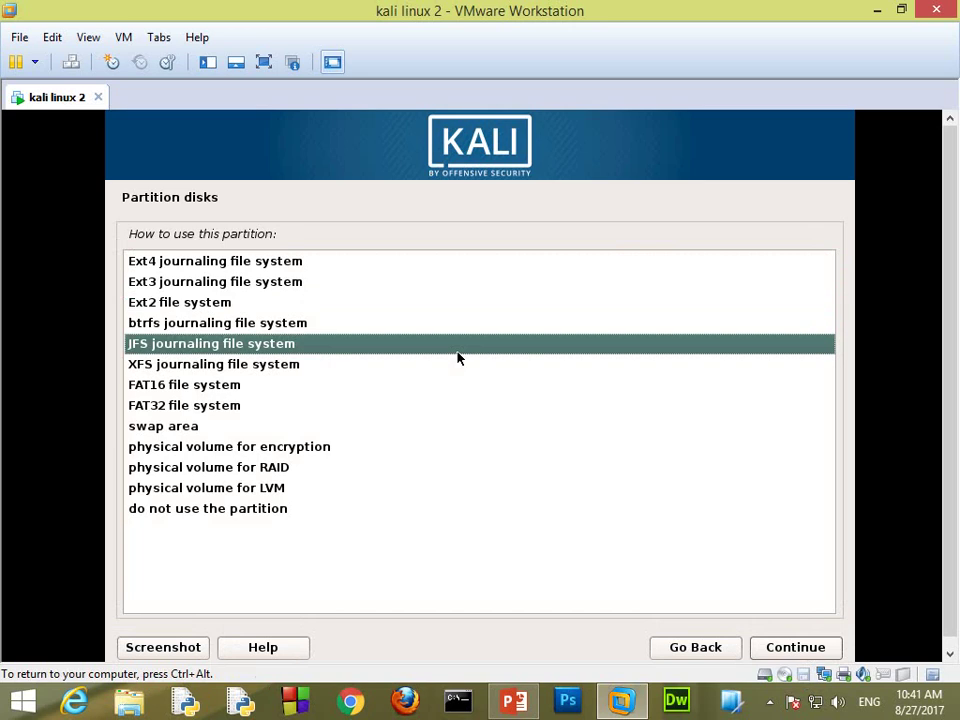
key(Down)
key(Return)
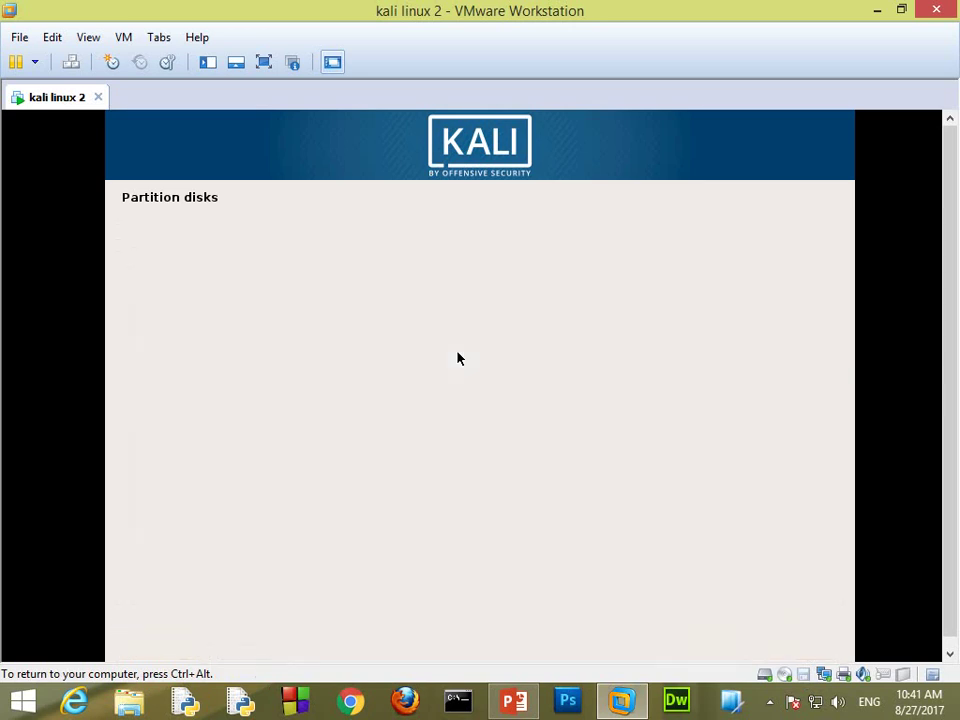
key(Down)
key(Down)
key(Down)
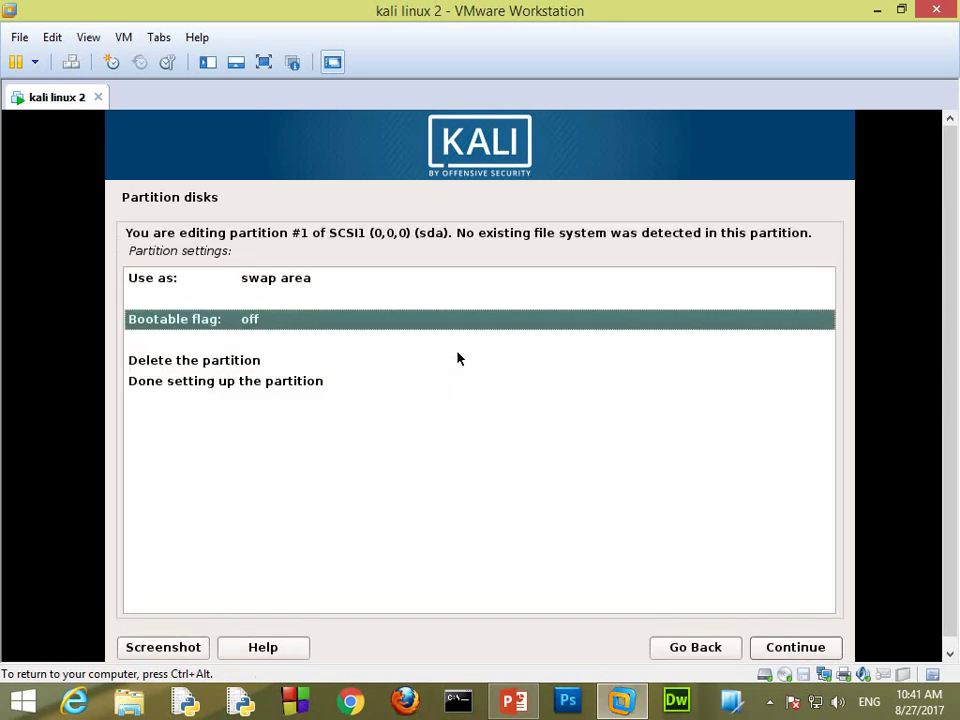
Step: Finish the swap partition and create a 29.2 GB primary ext4 partition mounted at /
key(Return)
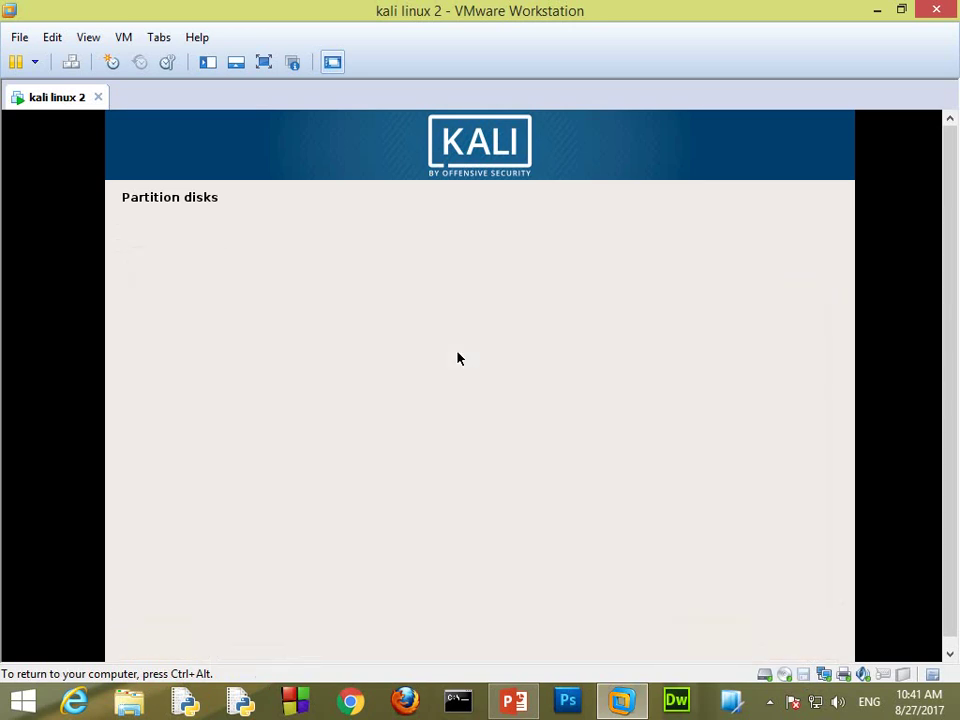
key(Down)
key(Return)
key(Return)
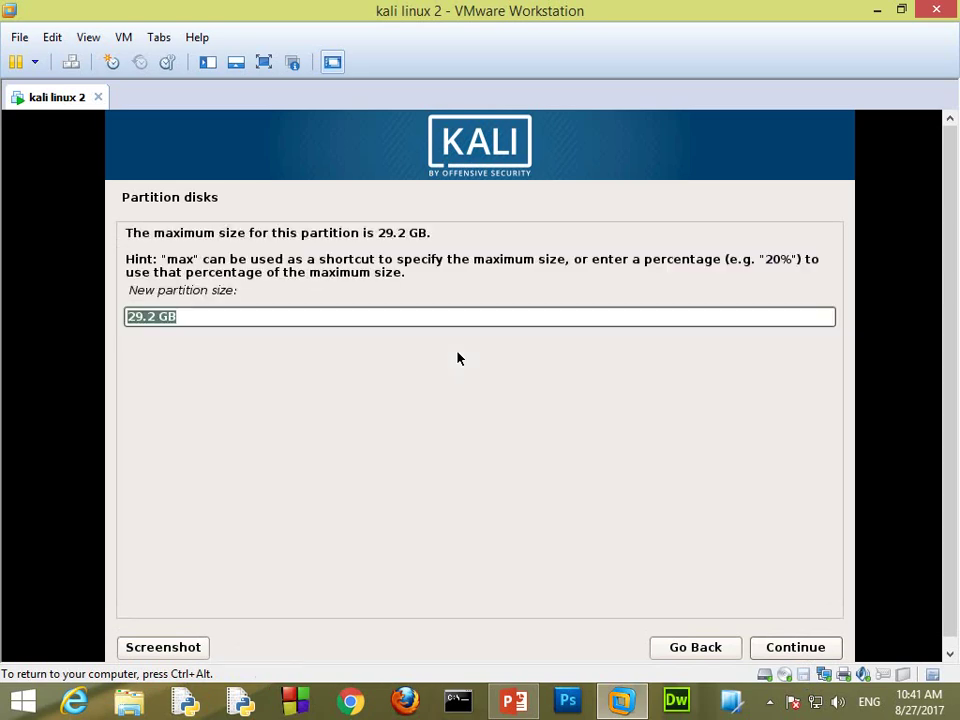
key(Return)
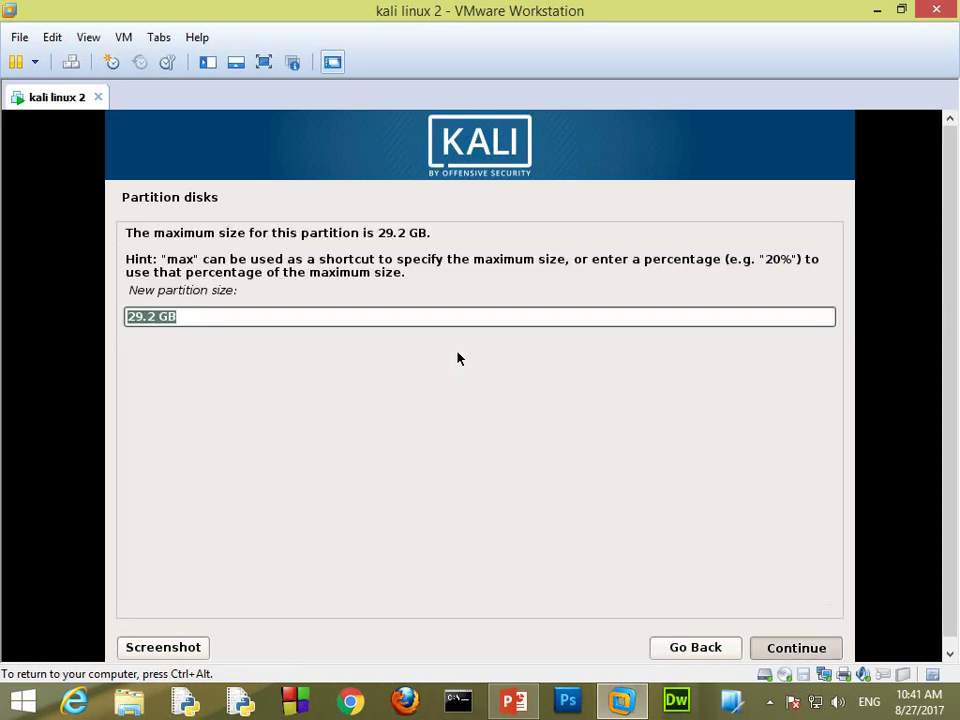
key(Up)
key(Return)
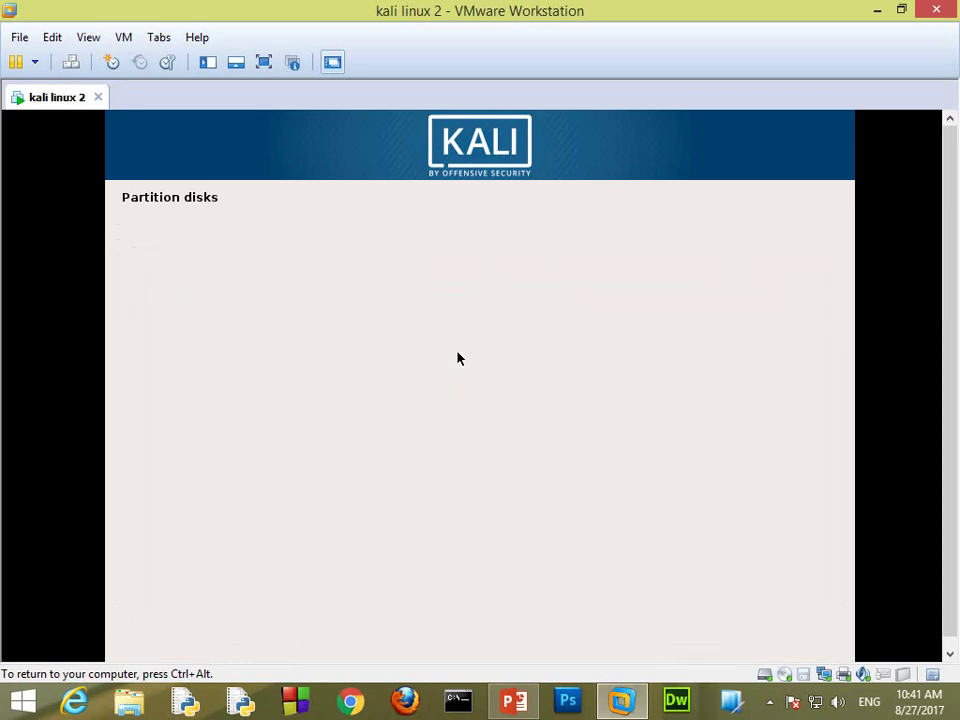
key(Down)
key(Down)
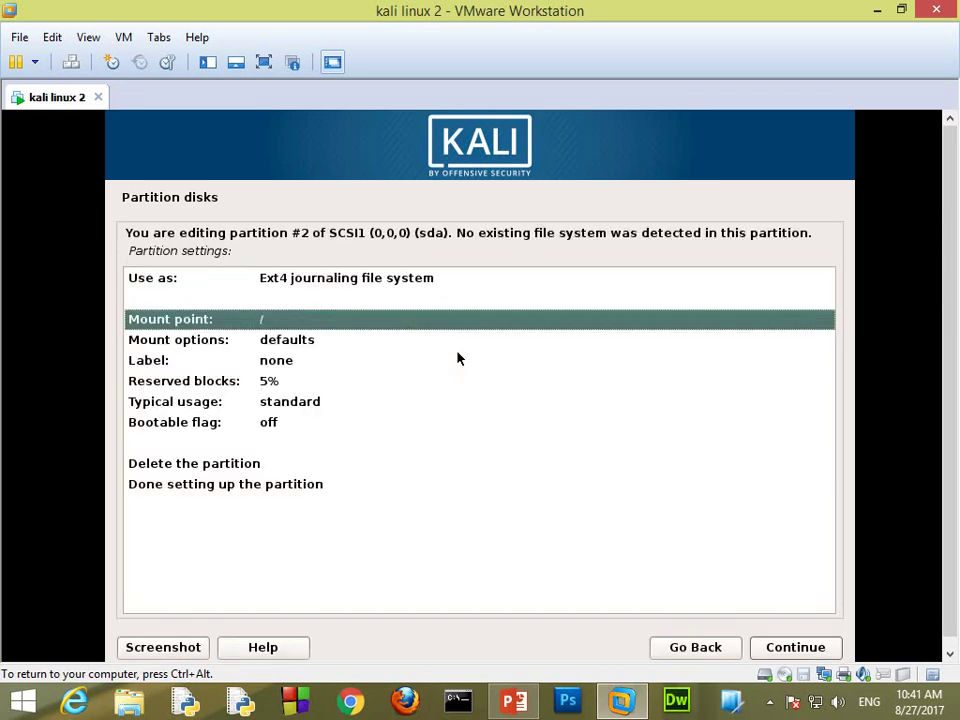
key(Up)
key(Up)
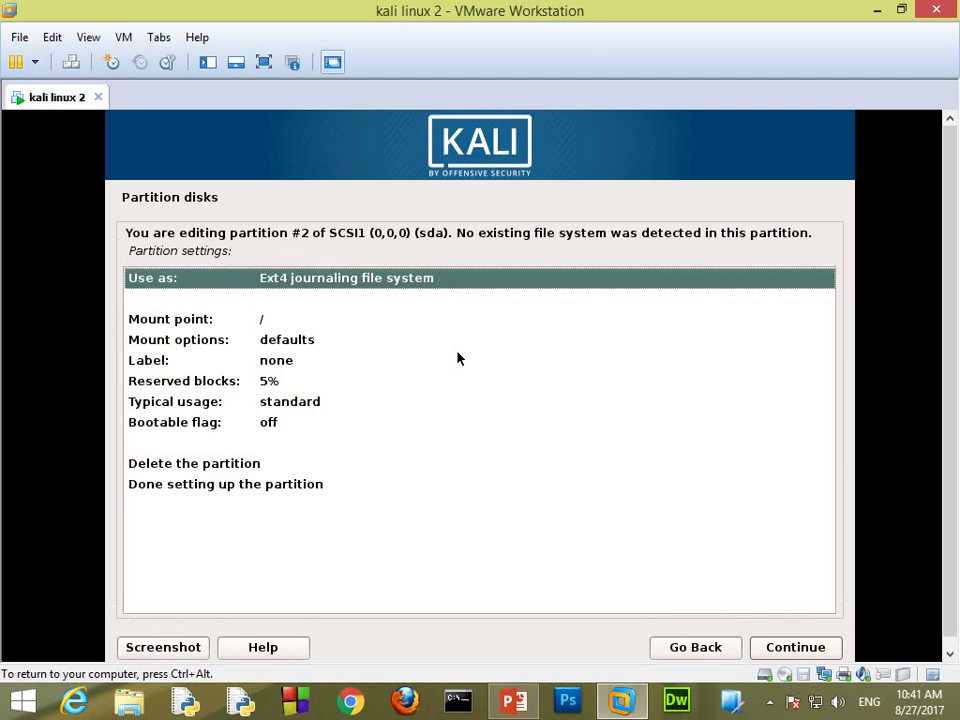
key(Down)
key(Down)
key(Down)
key(Down)
key(Down)
key(Down)
key(Down)
key(Down)
key(Down)
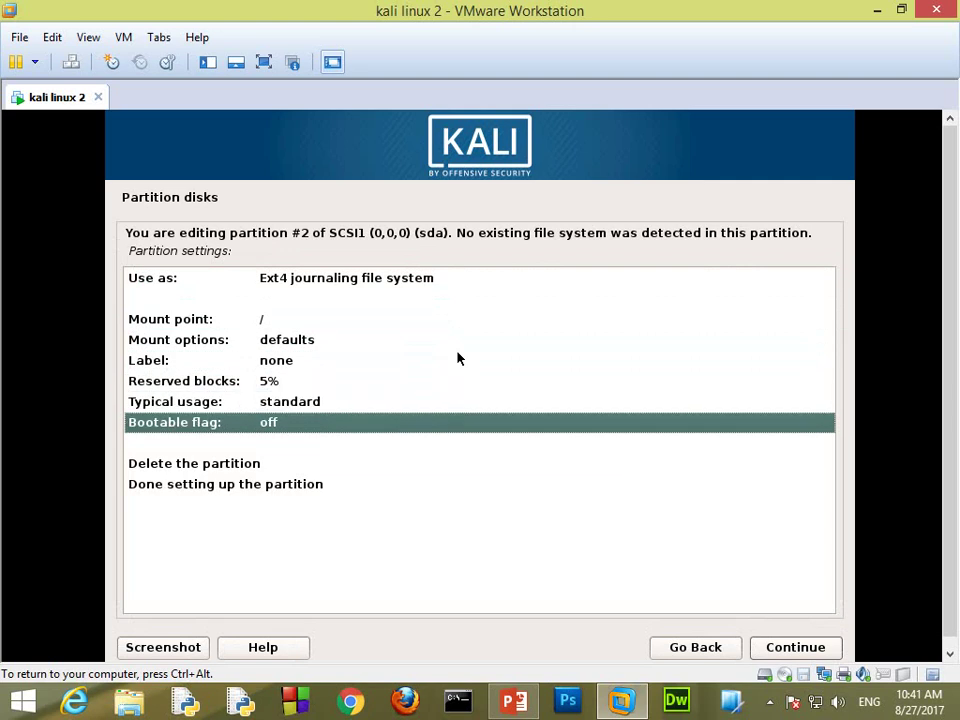
key(Down)
key(Return)
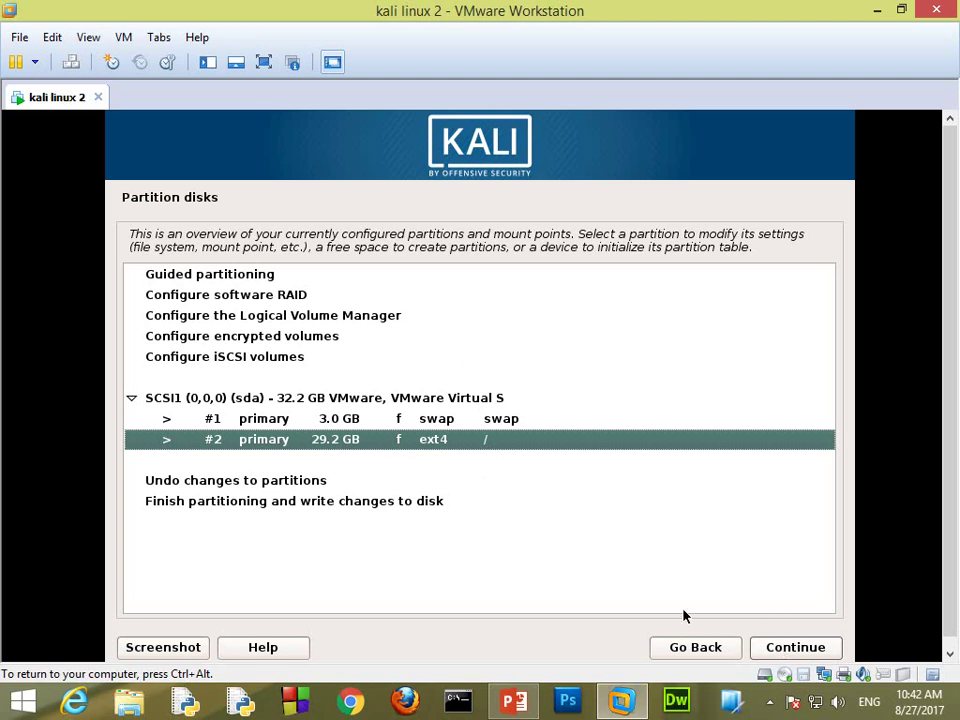
Step: Finish partitioning and confirm writing the changes to disk
click(454, 503)
click(793, 645)
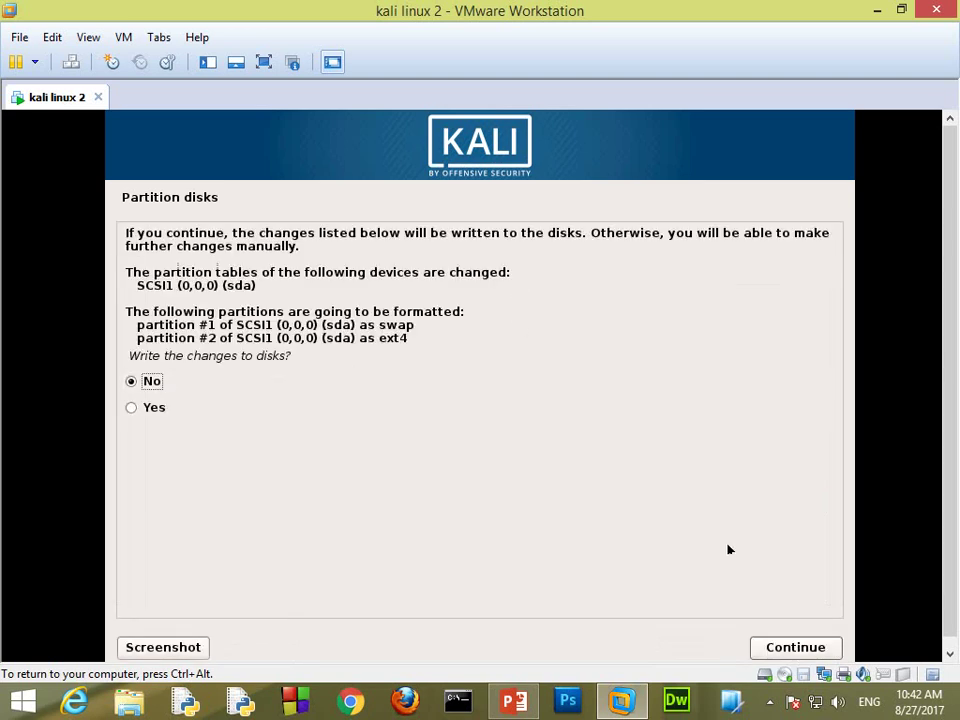
click(164, 416)
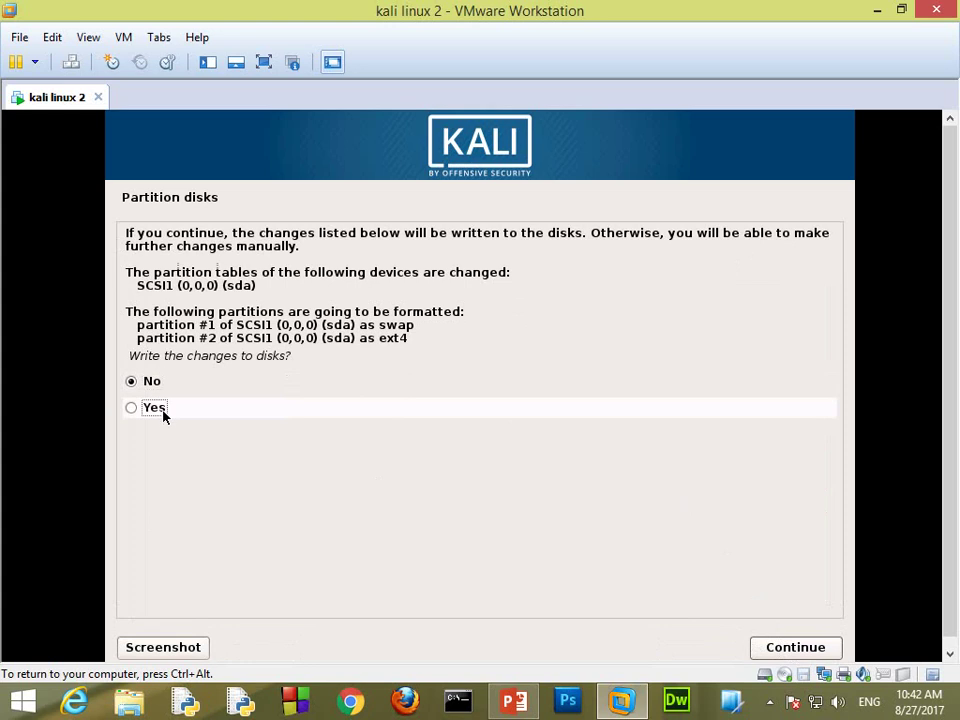
click(795, 647)
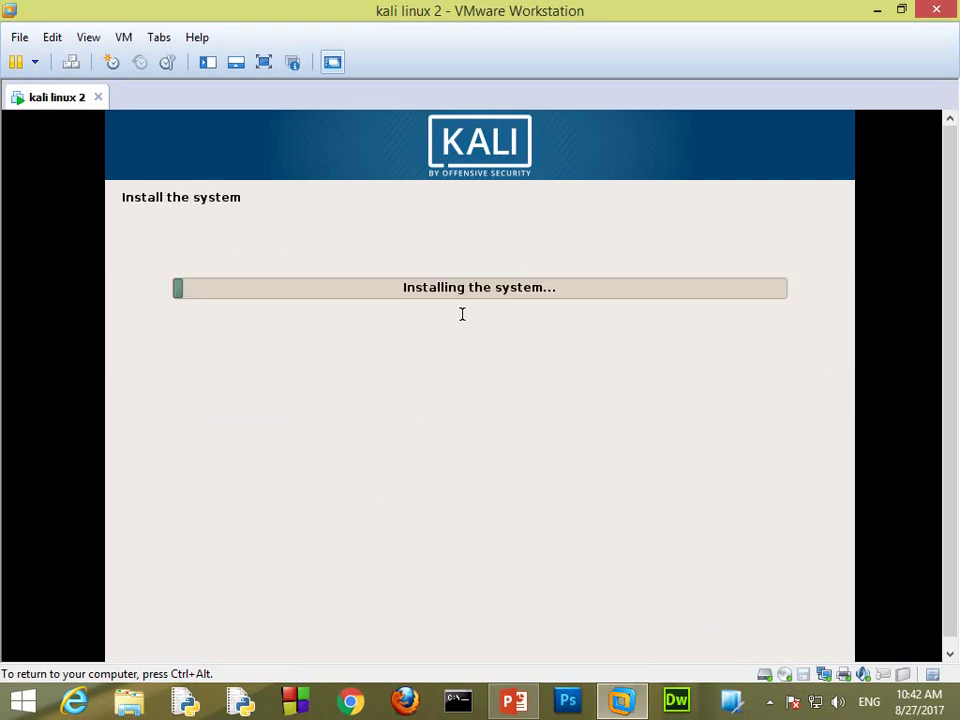
Step: Release input to the host while the installer finishes copying the system
key(ctrl+alt)
click(769, 702)
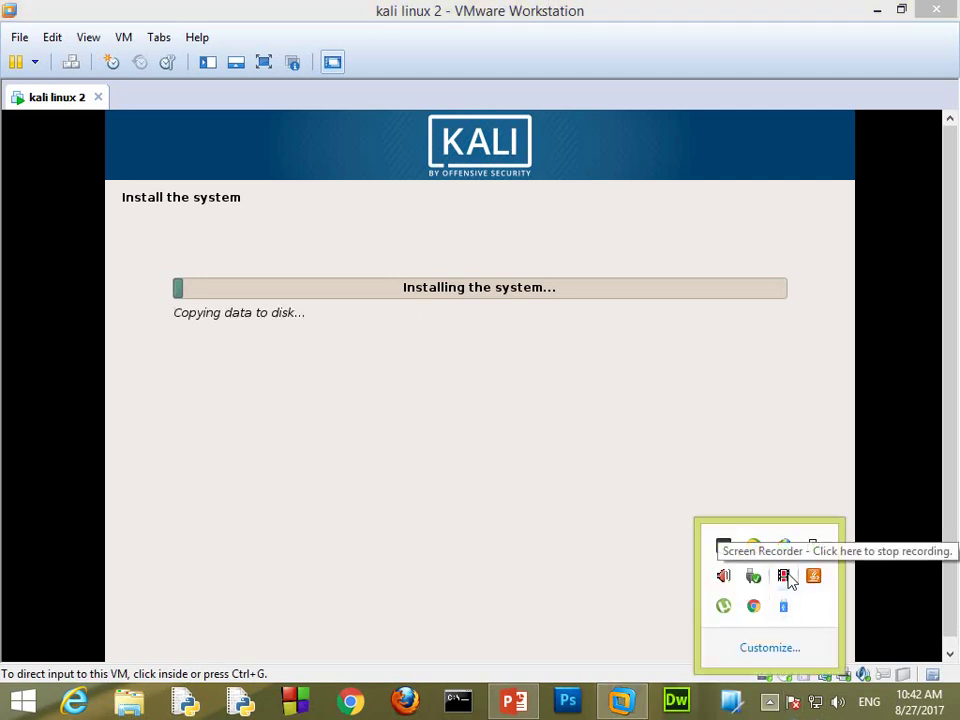
click(785, 577)
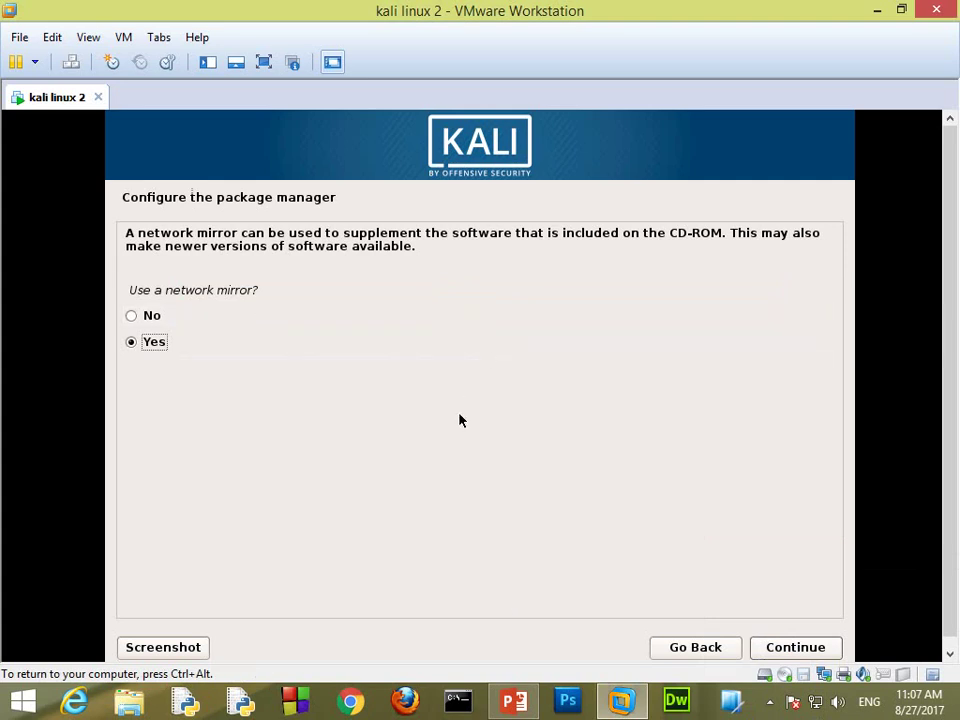
Step: Answer No to using a network mirror for the package manager
click(362, 327)
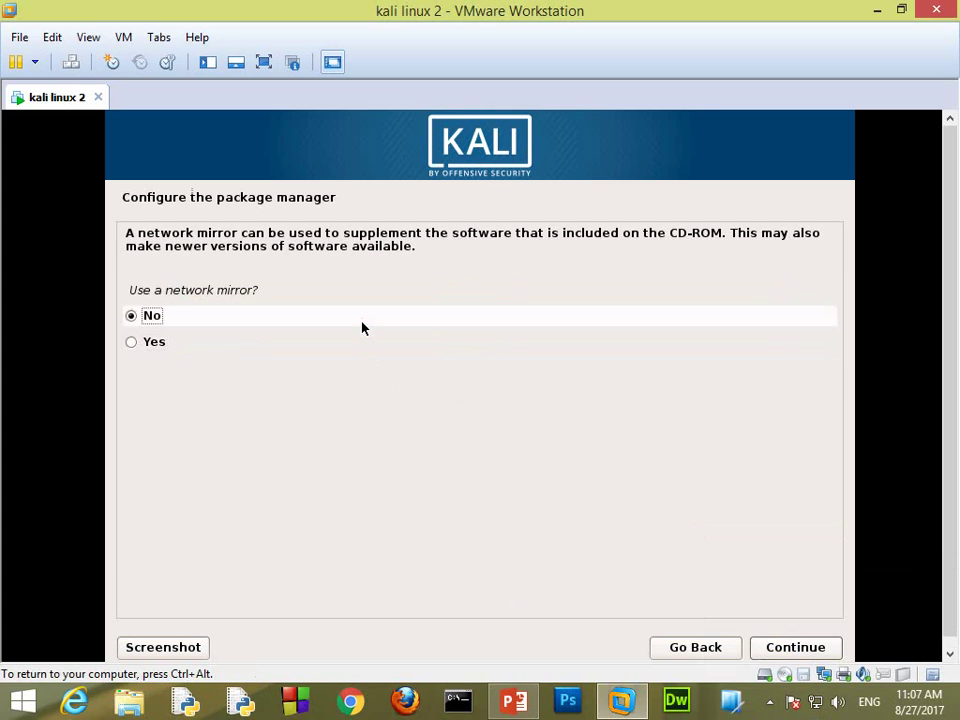
click(797, 647)
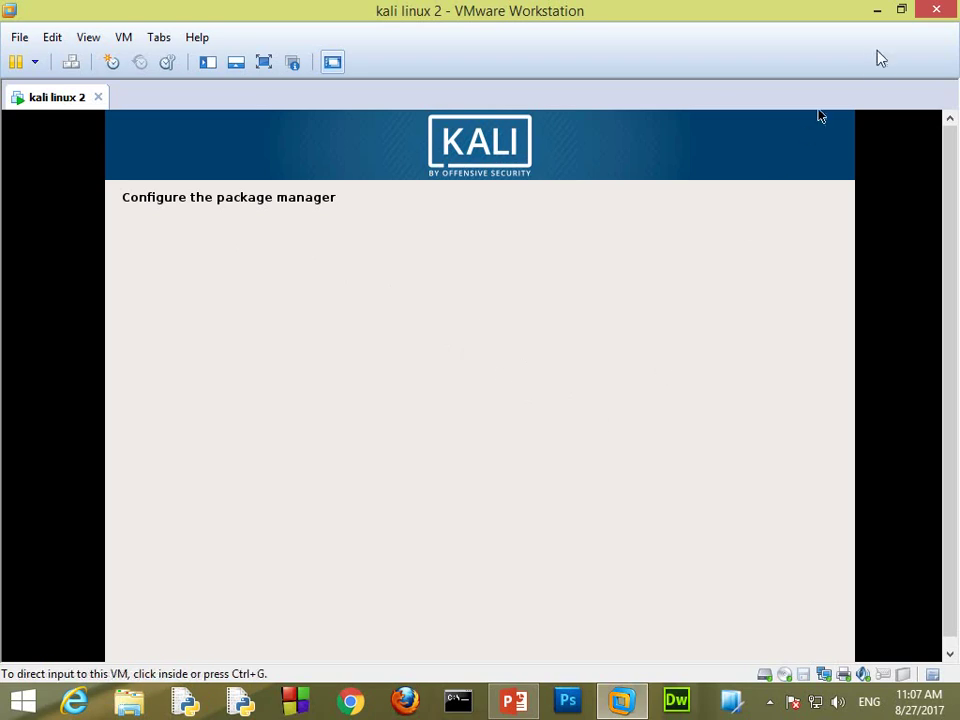
Step: Restore the VMware window from full size and move it down and to the right
click(901, 12)
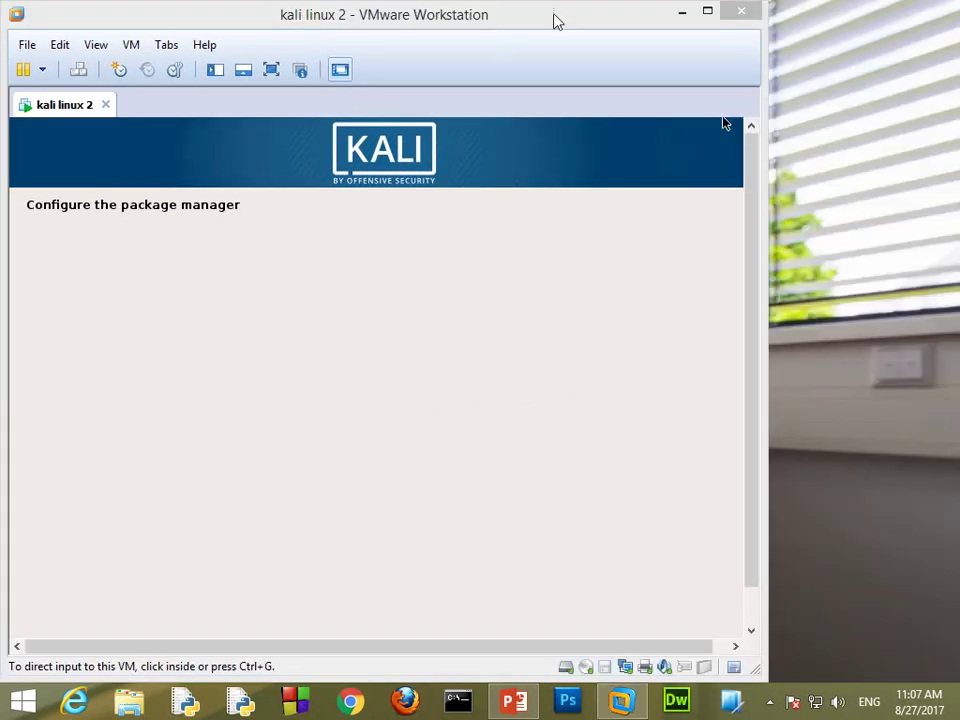
drag(553, 21, 628, 28)
drag(557, 11, 620, 20)
Step: Switch keyboard and mouse control between the VM and host while package manager setup runs
click(615, 135)
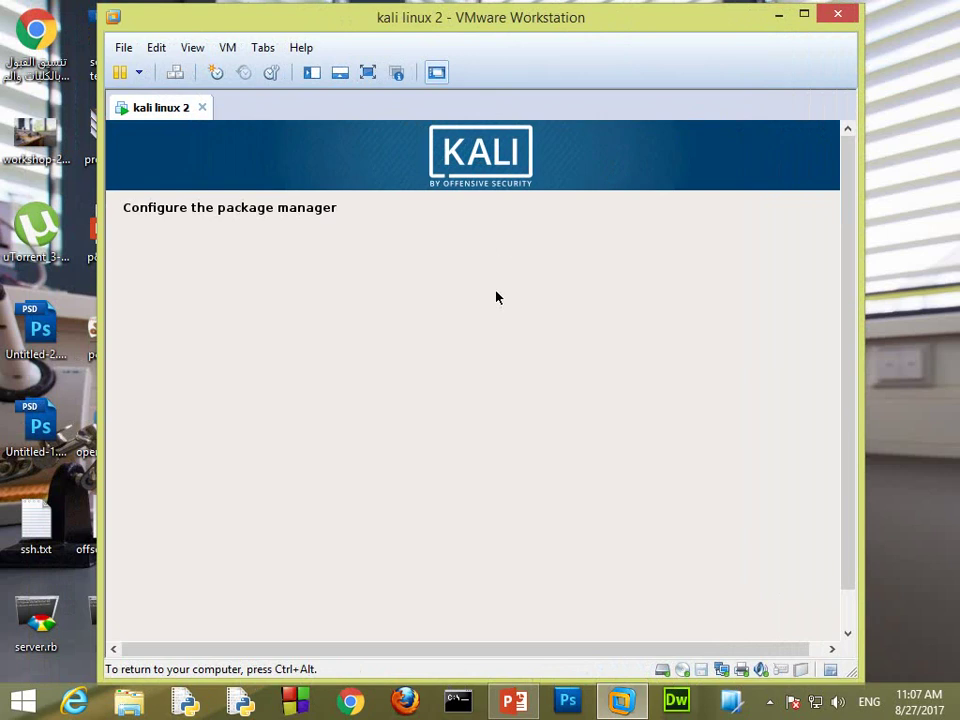
key(ctrl+alt)
mouse_move(851, 377)
mouse_down()
mouse_move(851, 454)
mouse_move(852, 400)
mouse_up()
click(508, 392)
key(ctrl+alt)
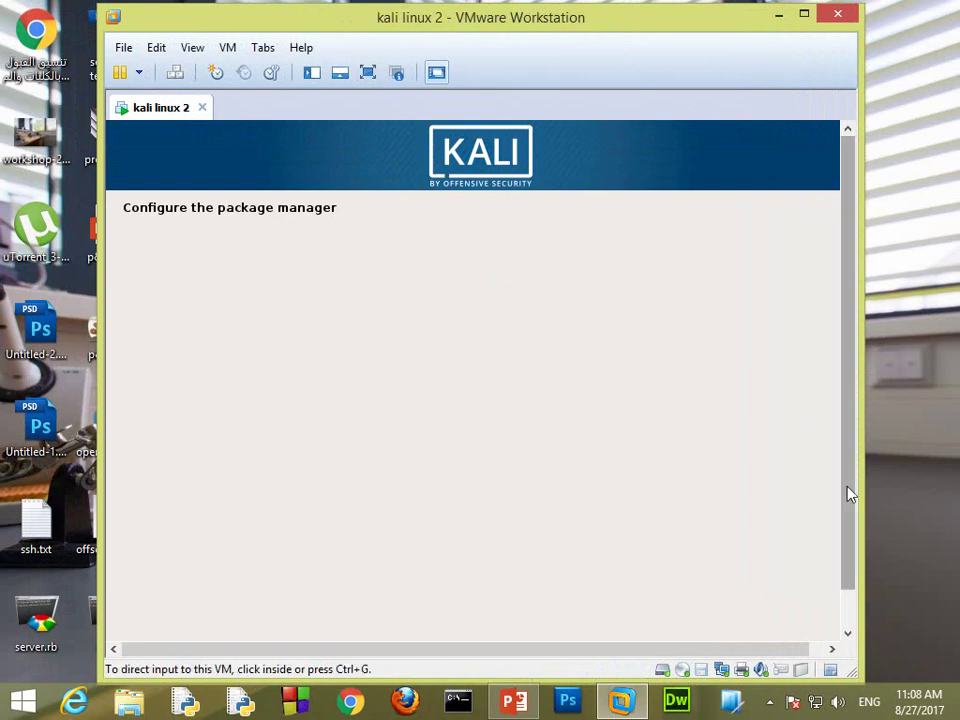
mouse_move(849, 574)
mouse_down()
mouse_move(848, 625)
mouse_move(851, 566)
mouse_up()
click(403, 398)
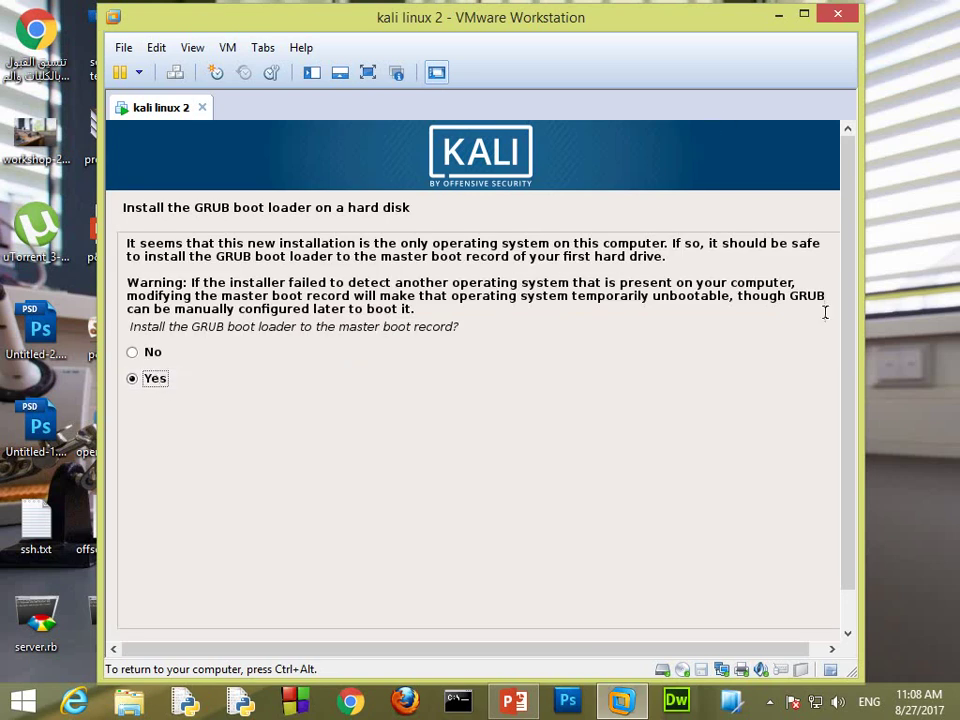
Step: Install the GRUB boot loader to the master boot record on /dev/sda
scroll(846, 572, down, 2)
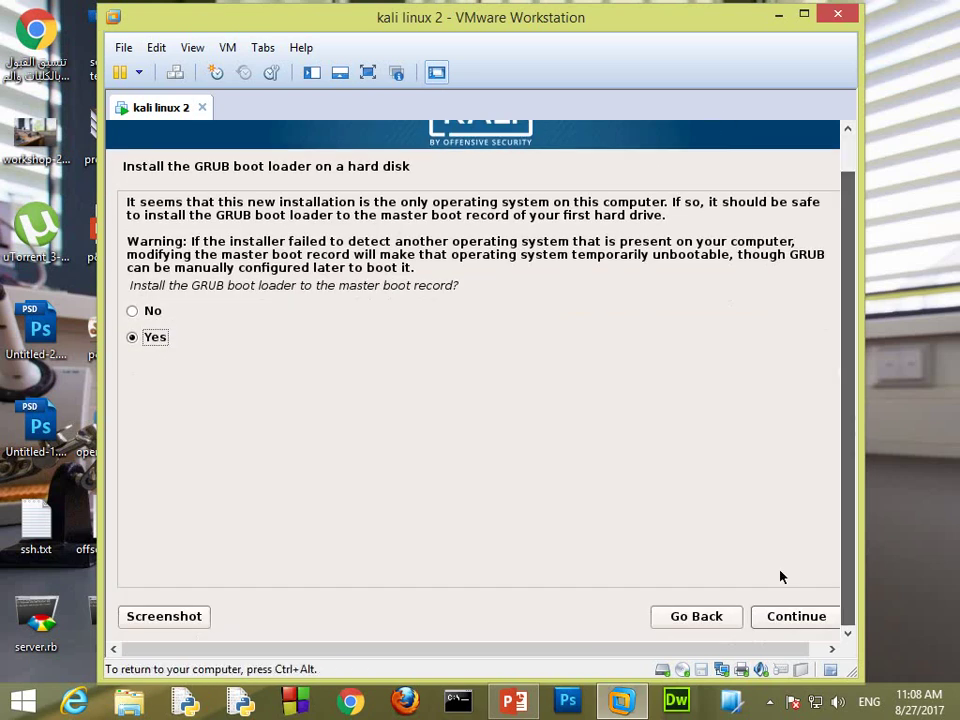
click(782, 616)
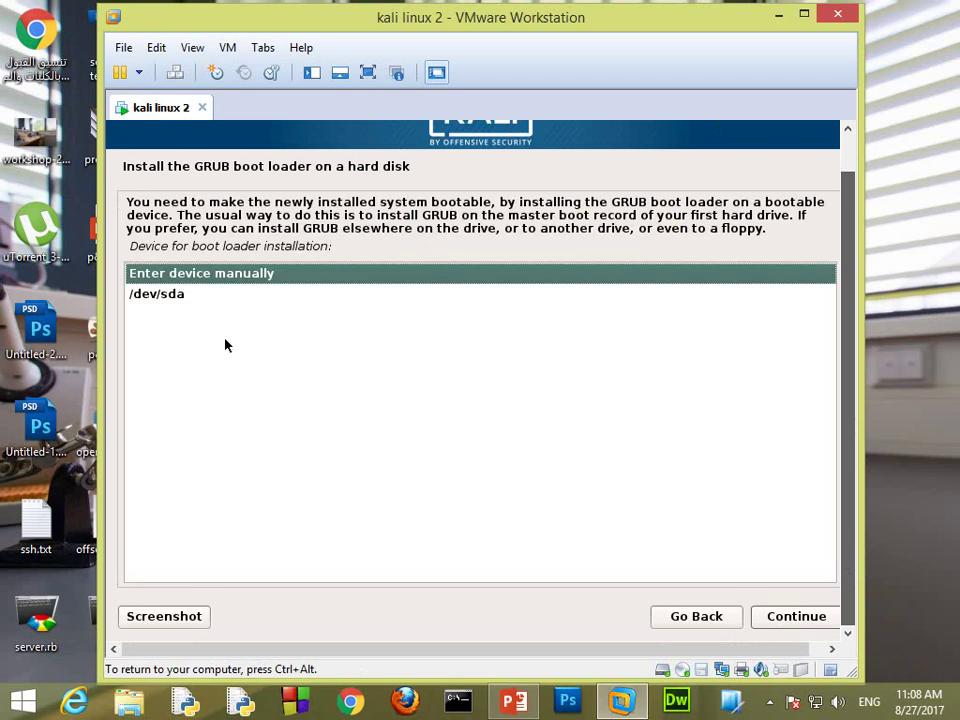
click(165, 295)
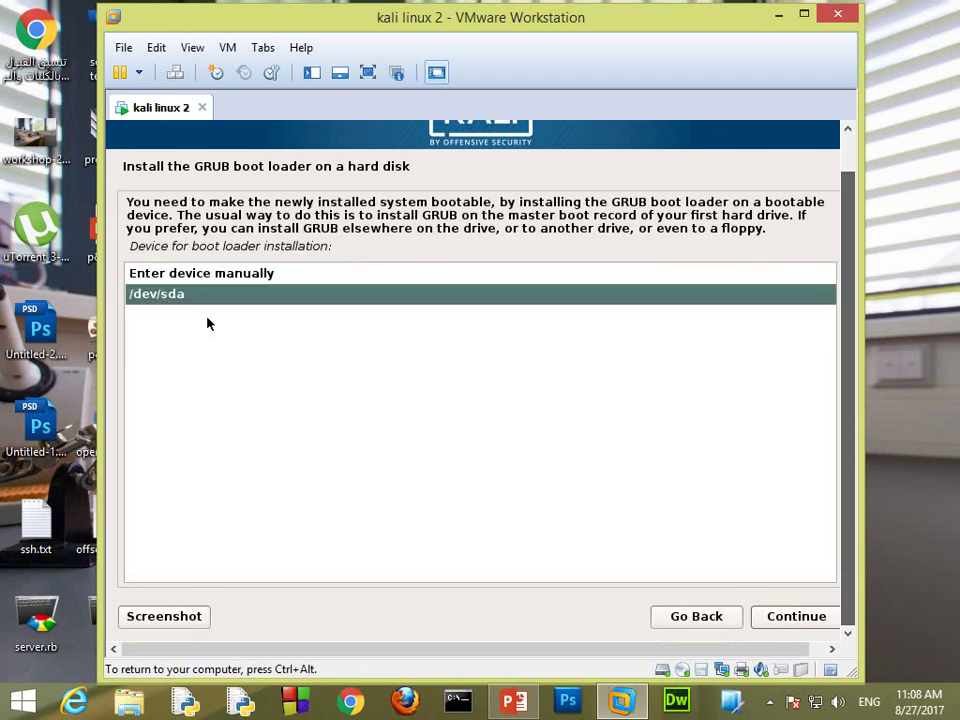
click(782, 620)
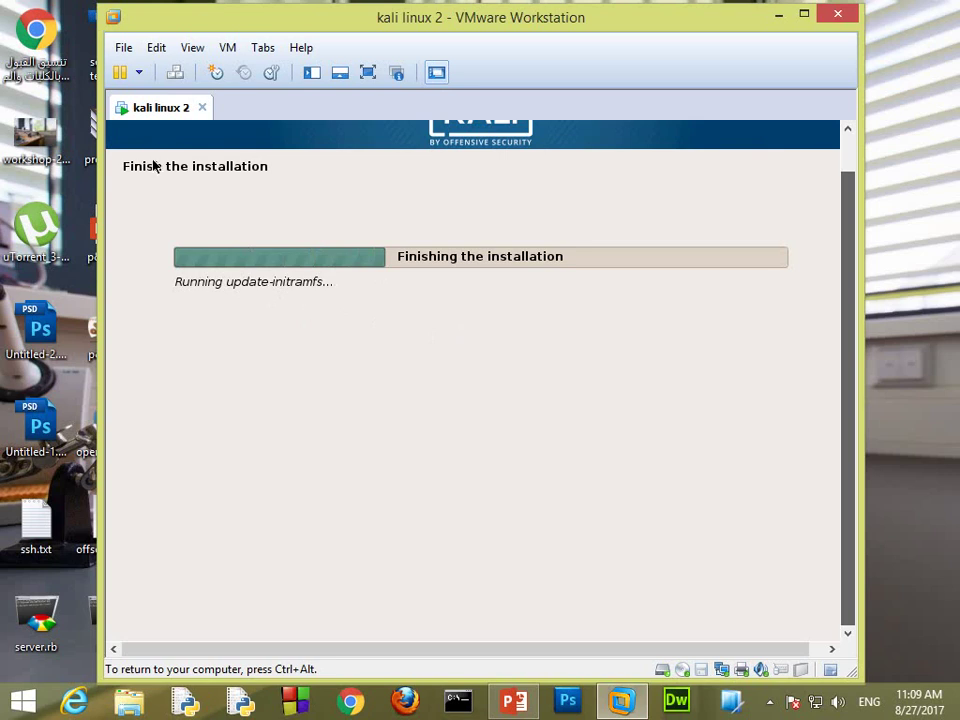
Step: Toggle VM full screen on and off, check the tray icons, then refocus the VM
click(368, 72)
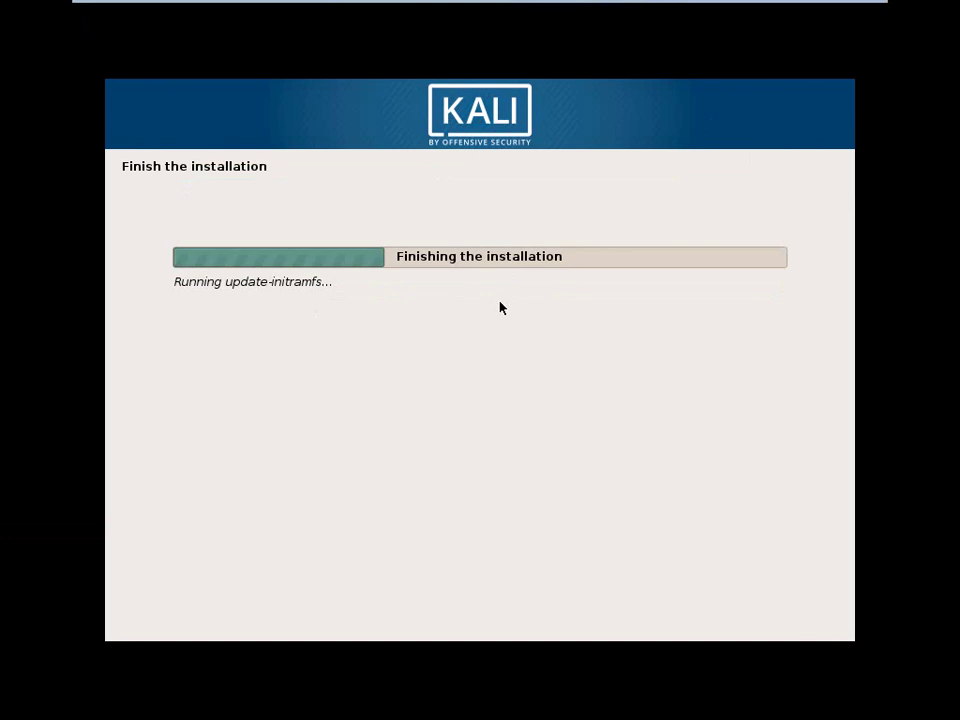
mouse_move(581, 5)
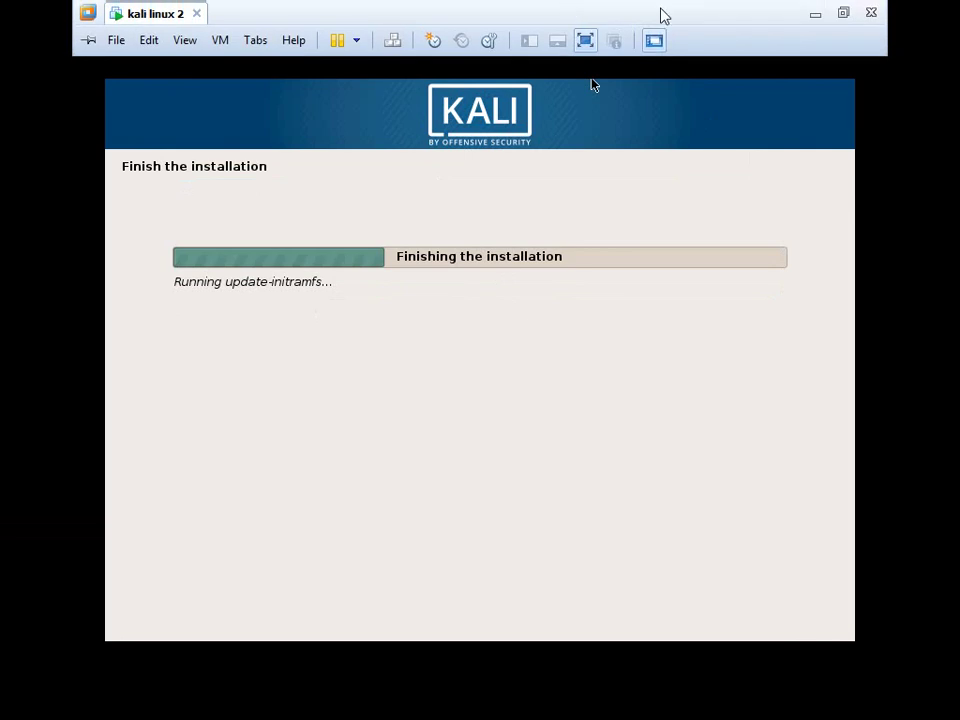
click(843, 13)
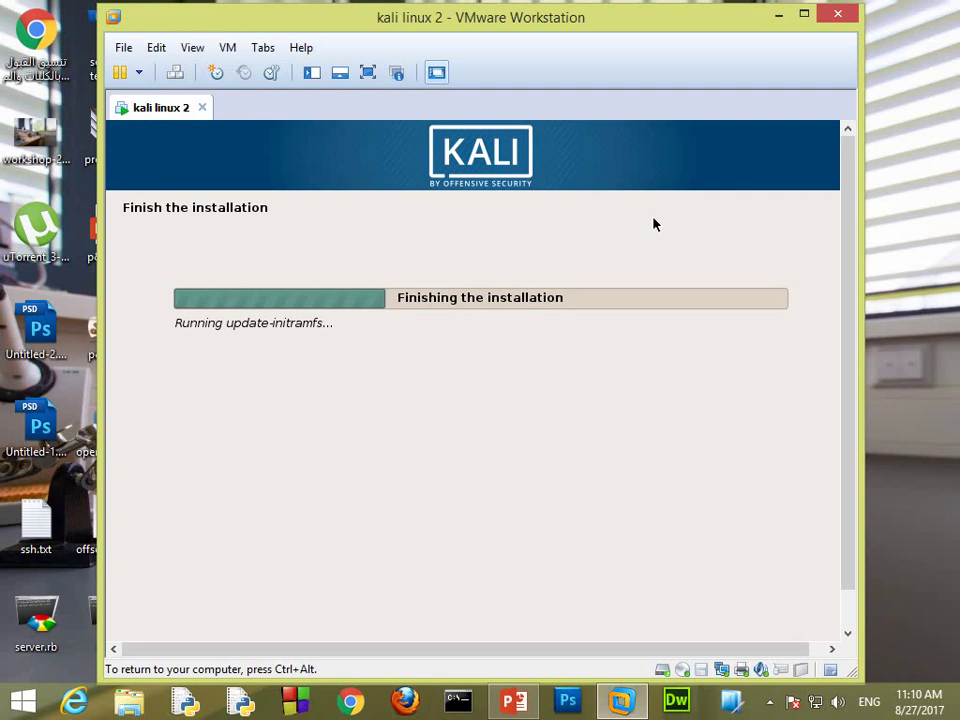
click(769, 701)
click(574, 482)
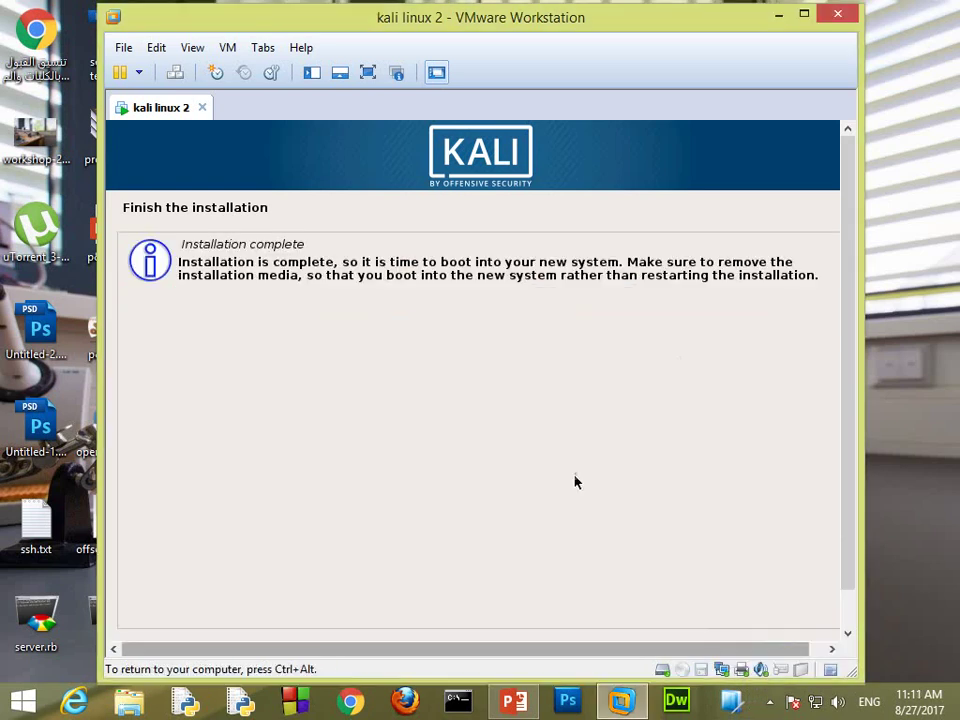
Step: Confirm 'Installation complete' in full screen so the installer finishes and reboots
key(ctrl+alt)
click(368, 72)
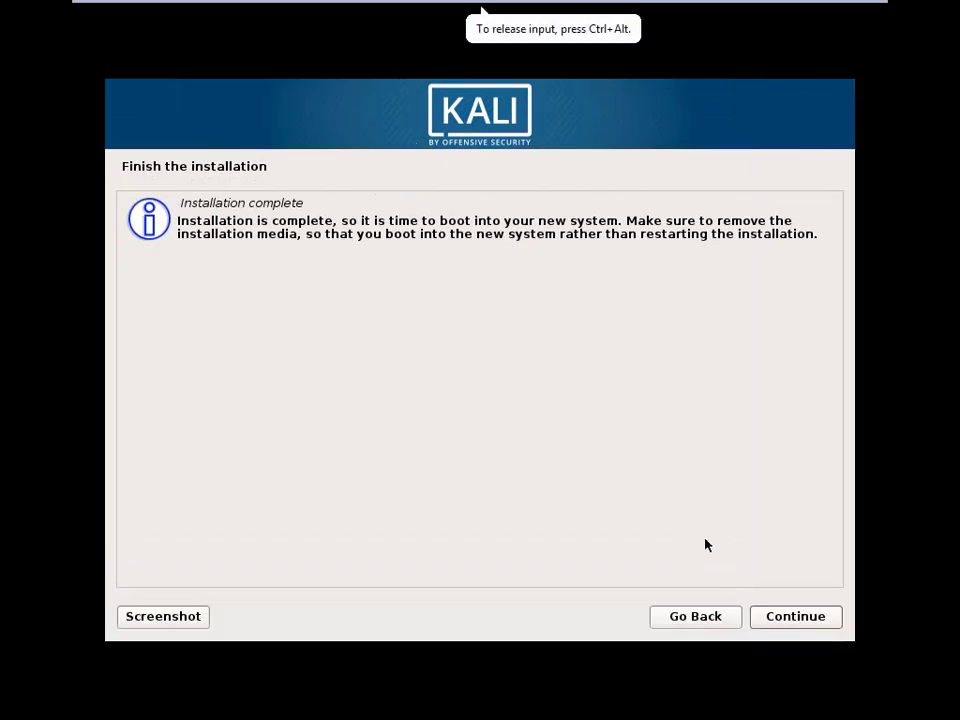
click(795, 618)
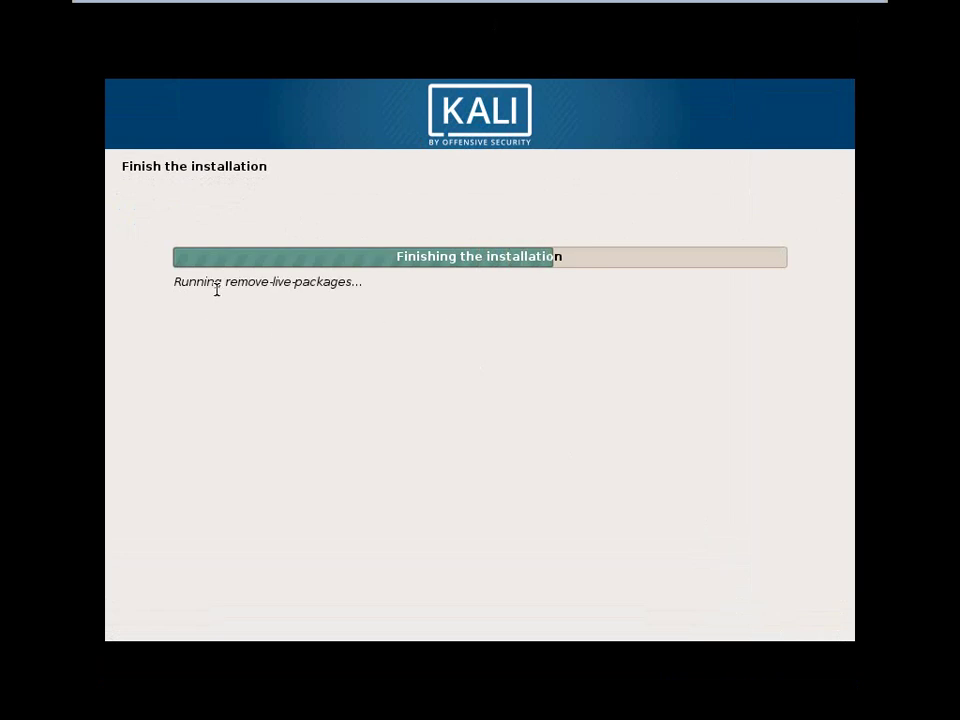
double_click(335, 281)
click(340, 281)
Step: Return to windowed view while the VM restarts to a black screen
mouse_move(480, 6)
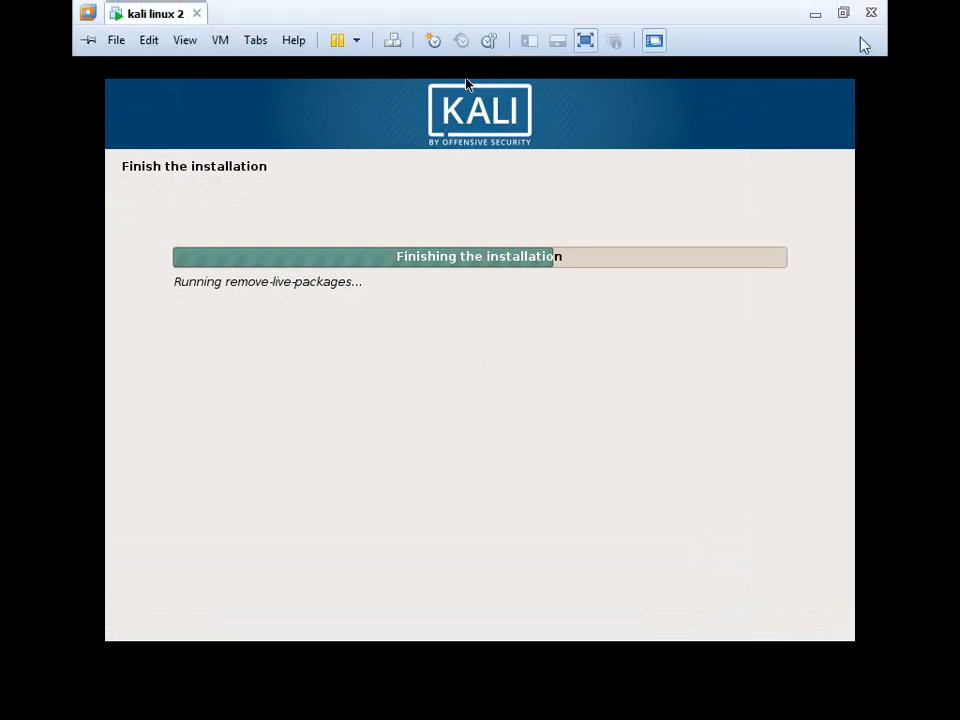
click(843, 17)
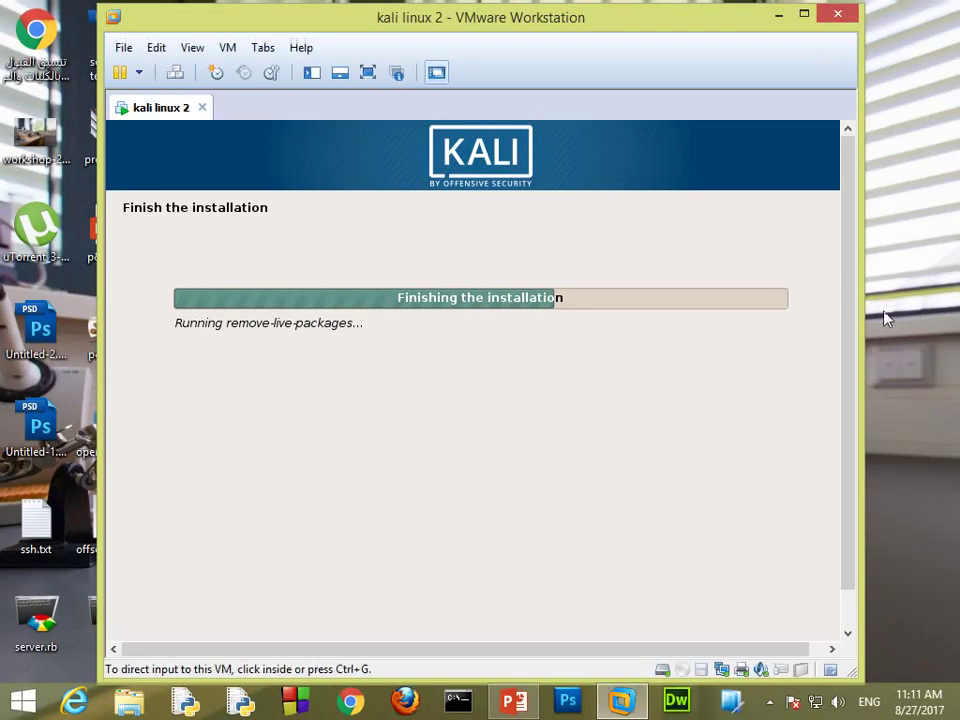
scroll(851, 317, down, 1)
key(ctrl+alt)
scroll(846, 454, up, 1)
click(900, 400)
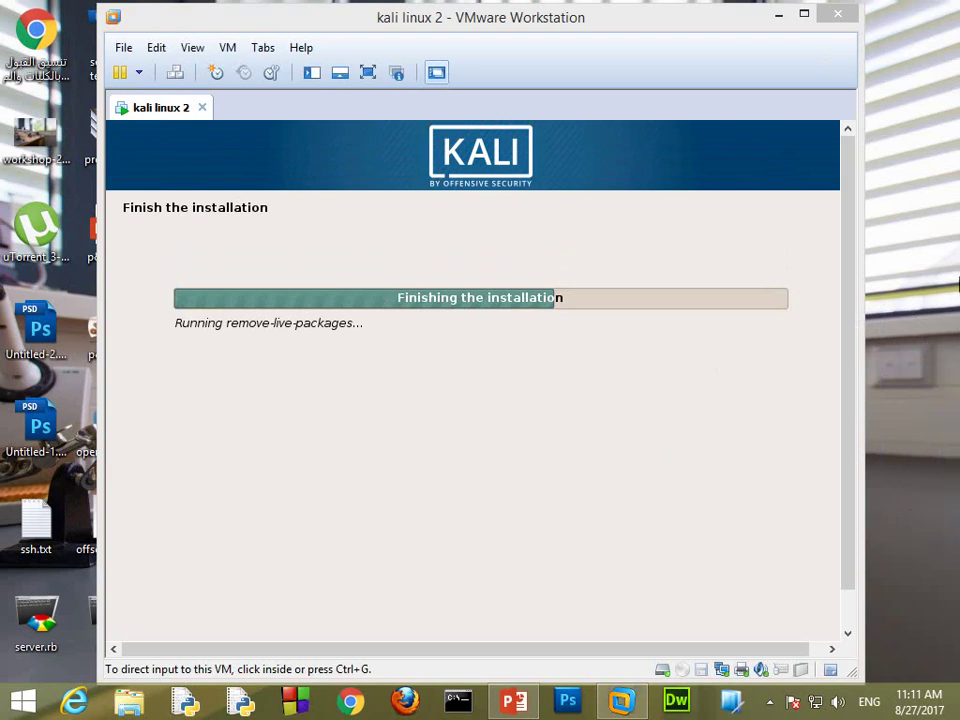
drag(958, 280, 898, 500)
click(770, 701)
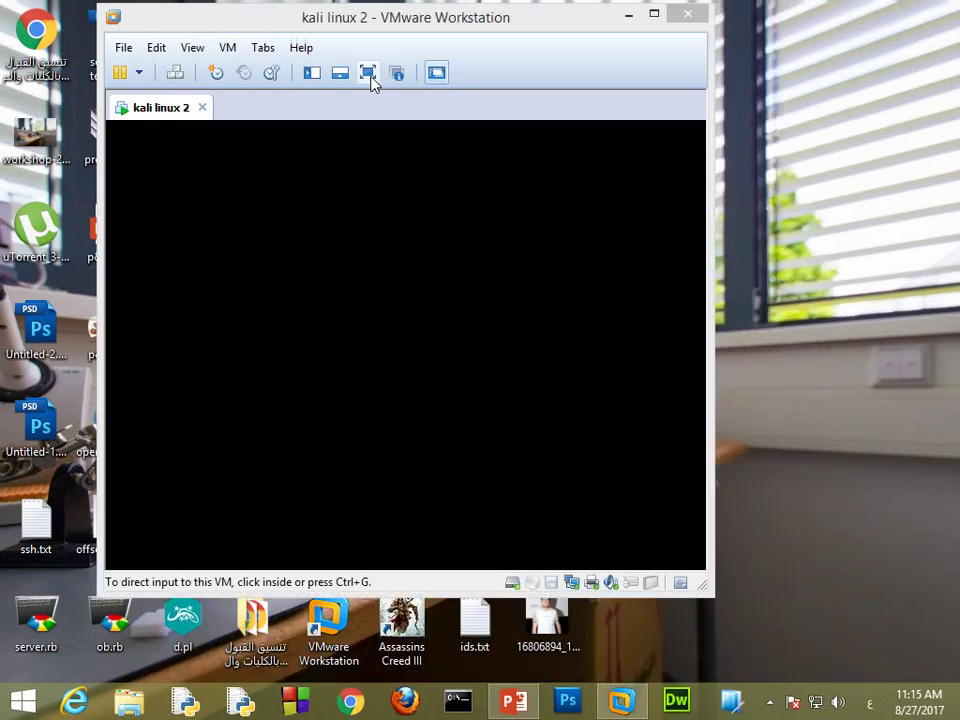
Step: Boot the 'Kali GNU/Linux' GRUB entry in full screen, then return to windowed view
click(368, 72)
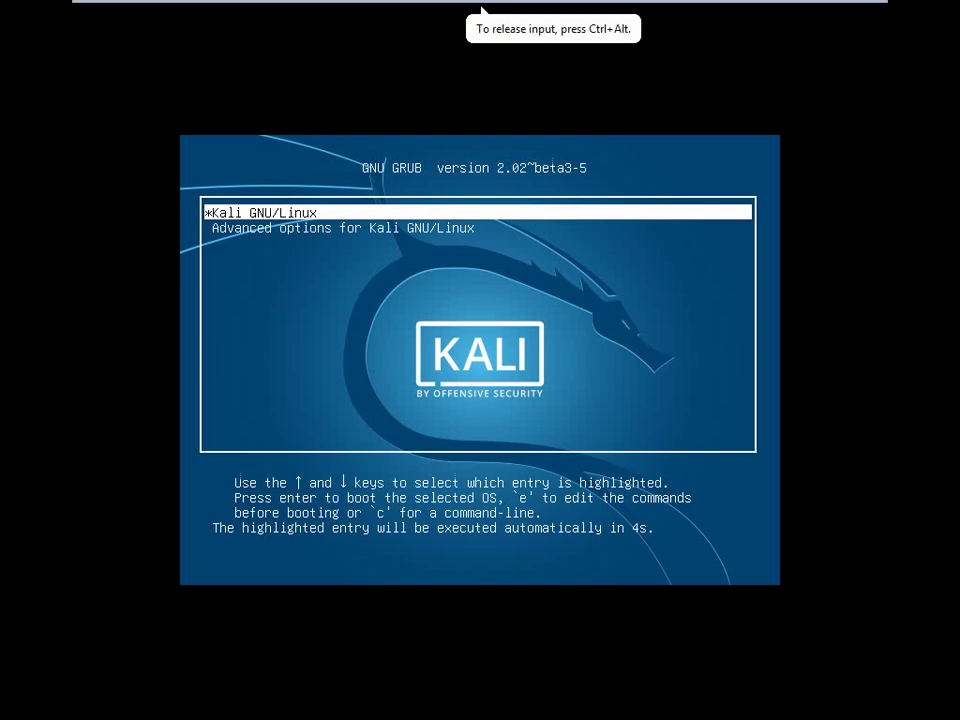
key(Return)
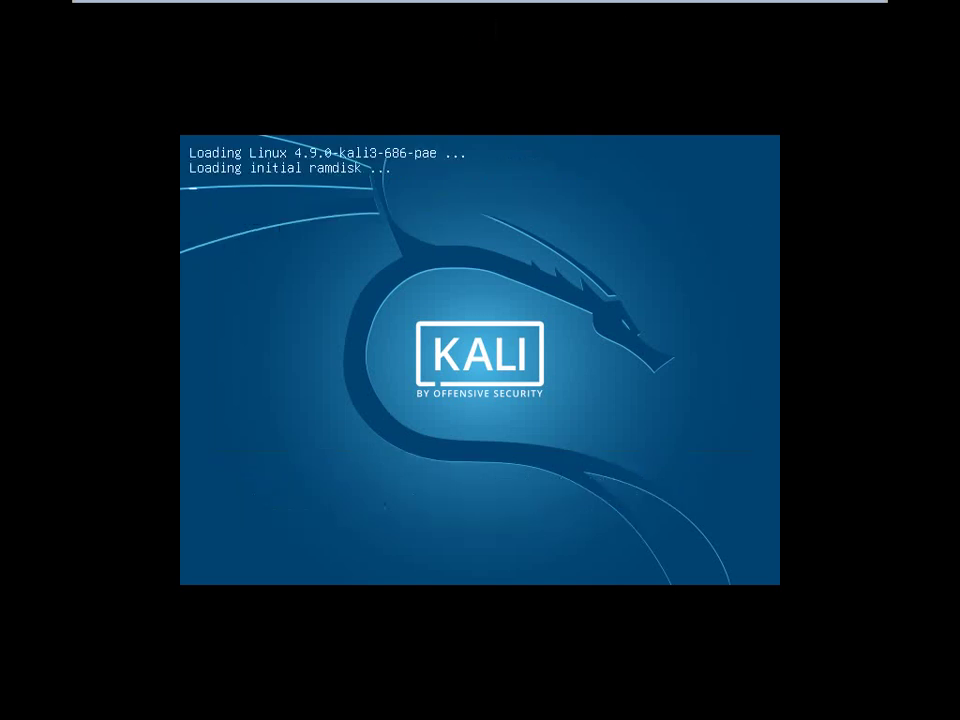
key(ctrl+alt)
mouse_move(640, 4)
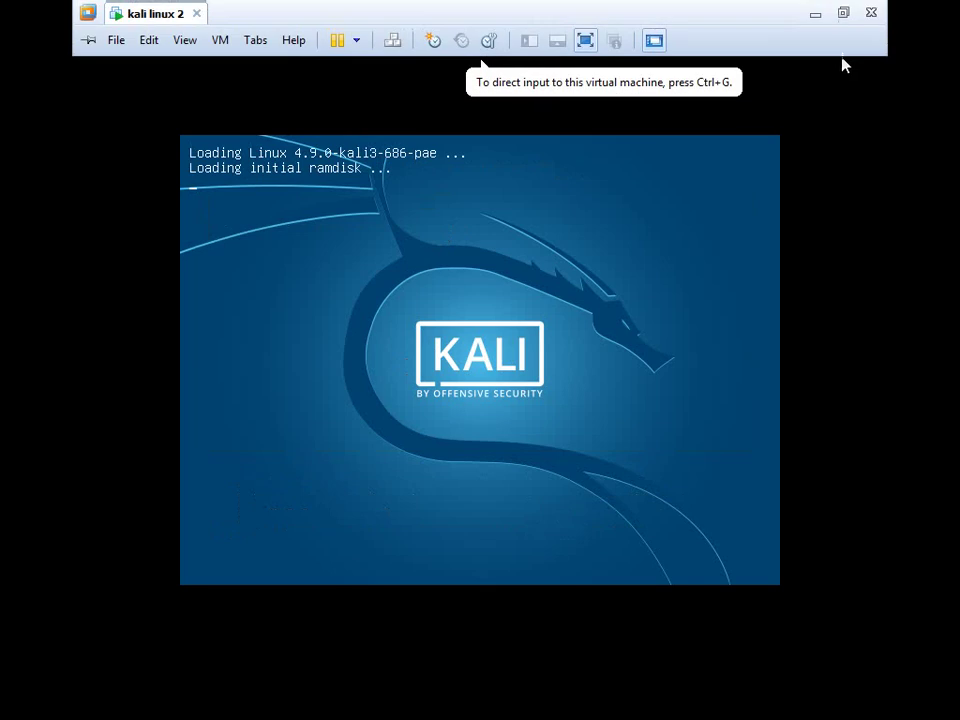
click(842, 13)
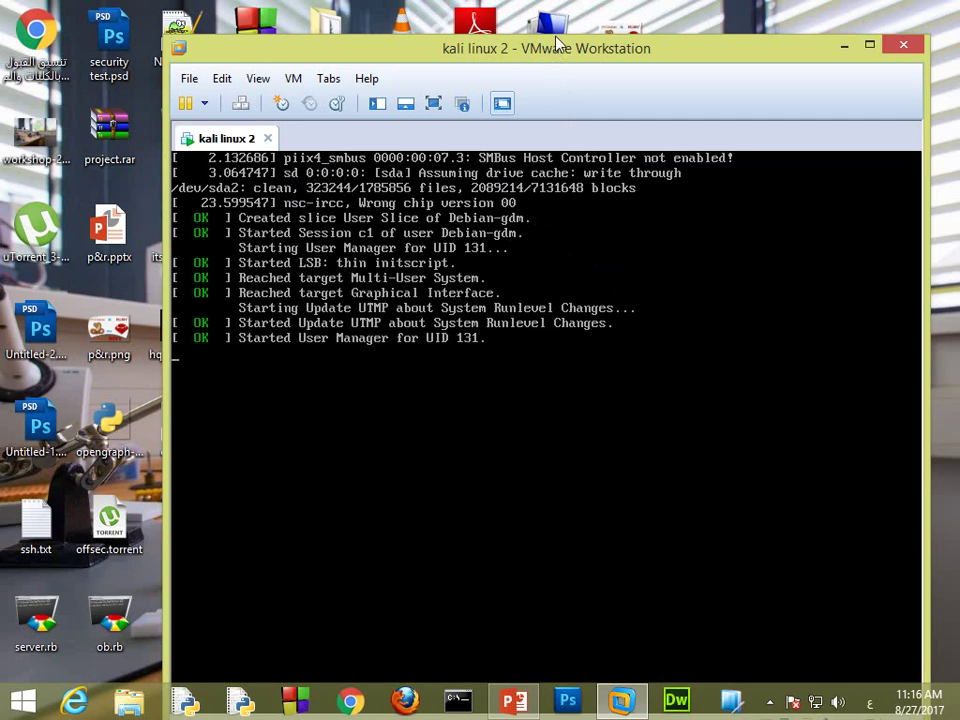
Step: Move the VMware window to the top-left of the screen and maximize it
drag(558, 60, 556, 30)
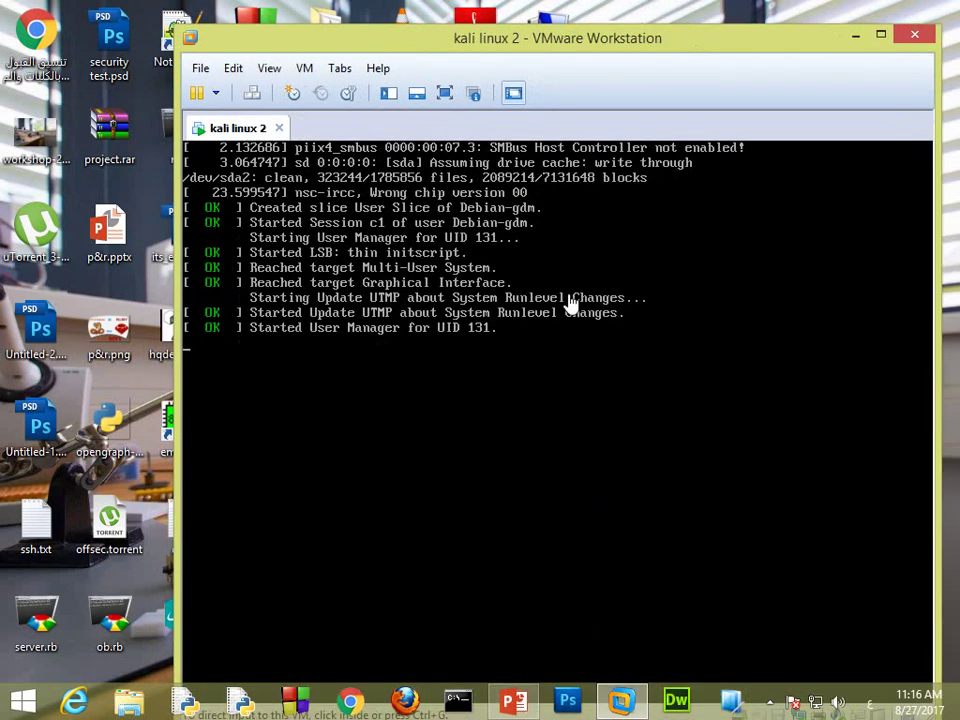
drag(605, 65, 527, 17)
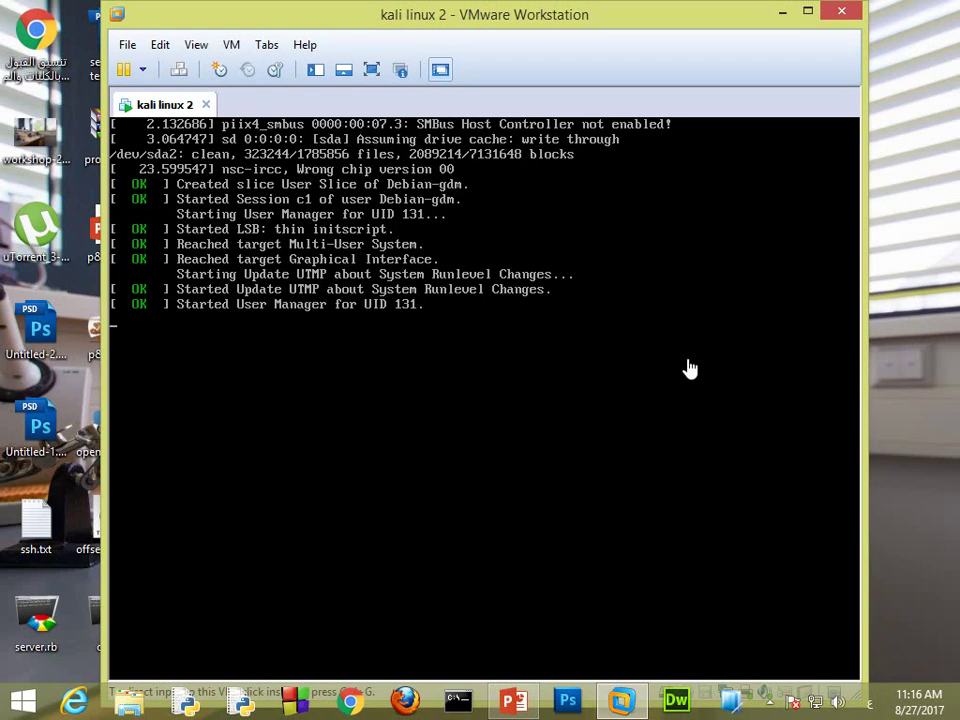
click(807, 11)
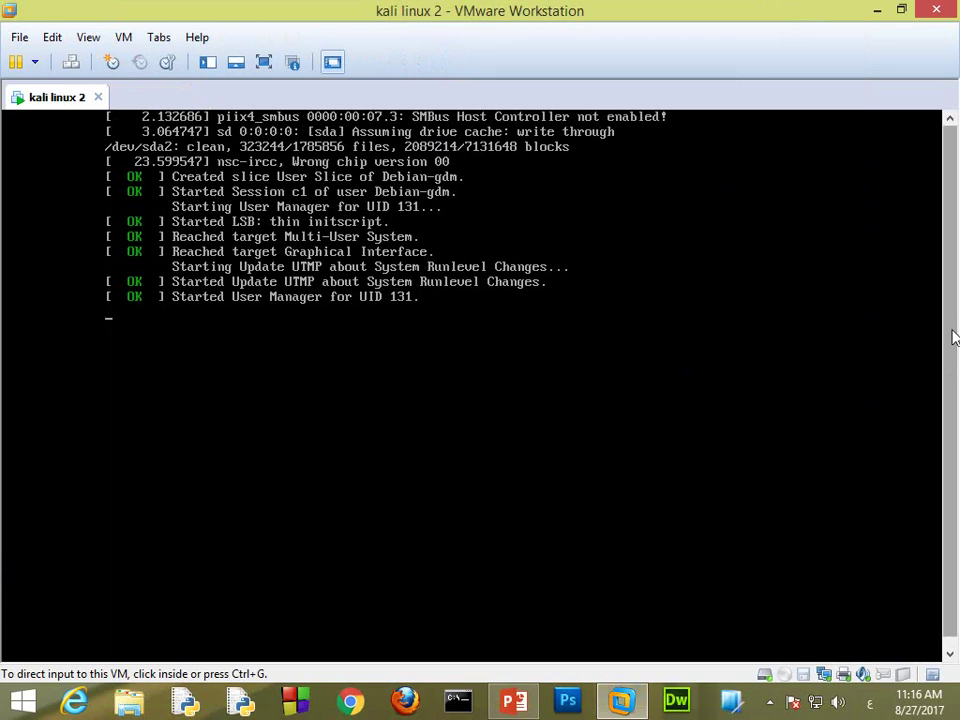
drag(953, 336, 390, 275)
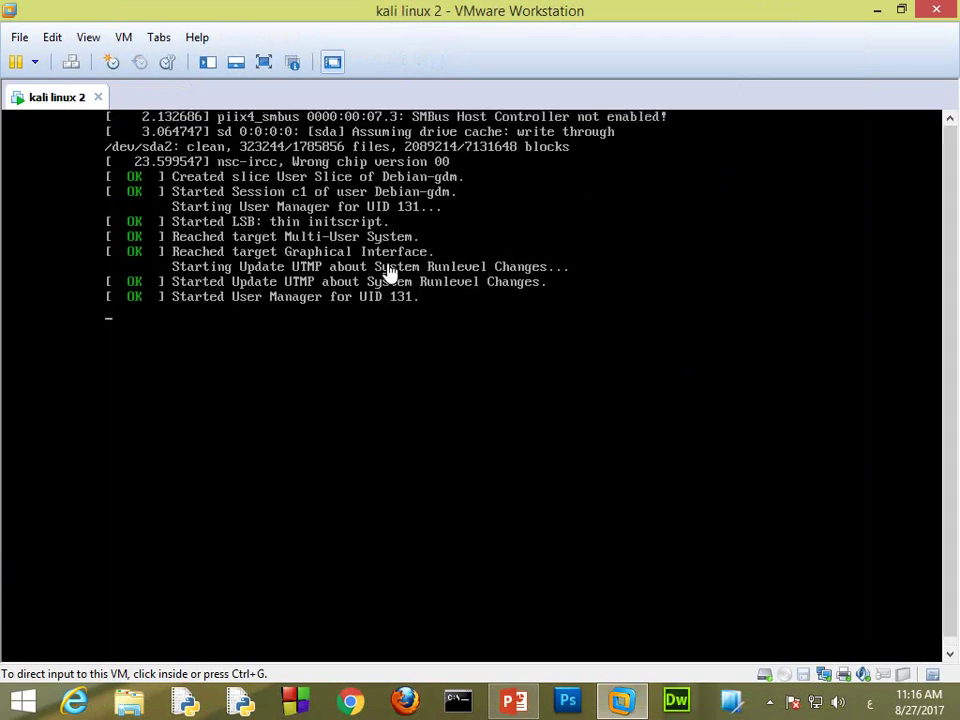
click(770, 701)
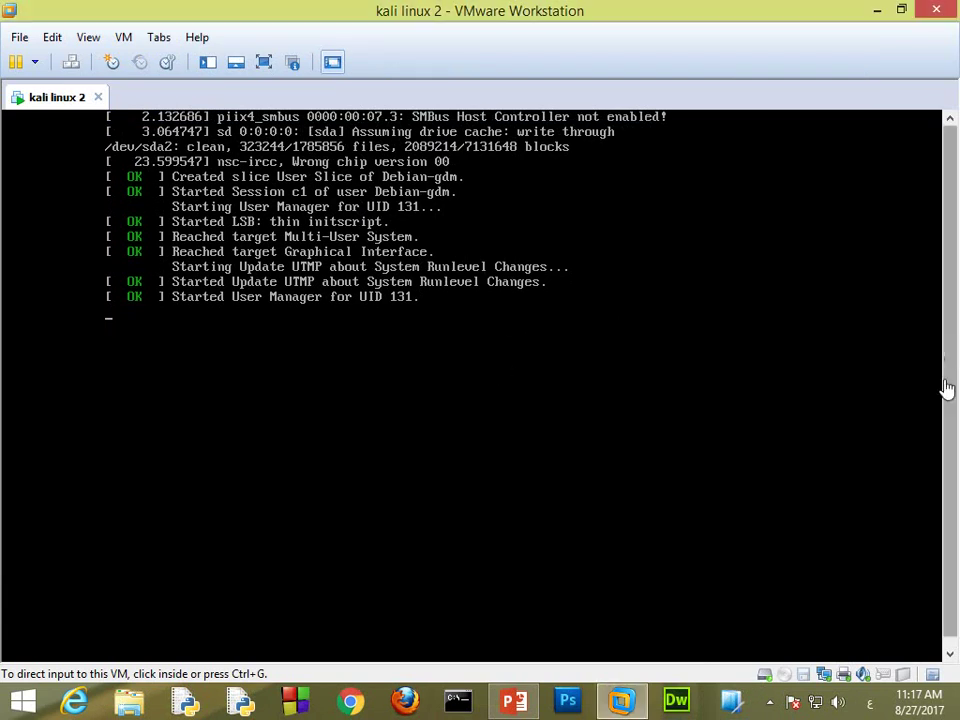
drag(949, 392, 952, 405)
Step: Sign in to Kali as root, entering the account password at the prompt
click(456, 388)
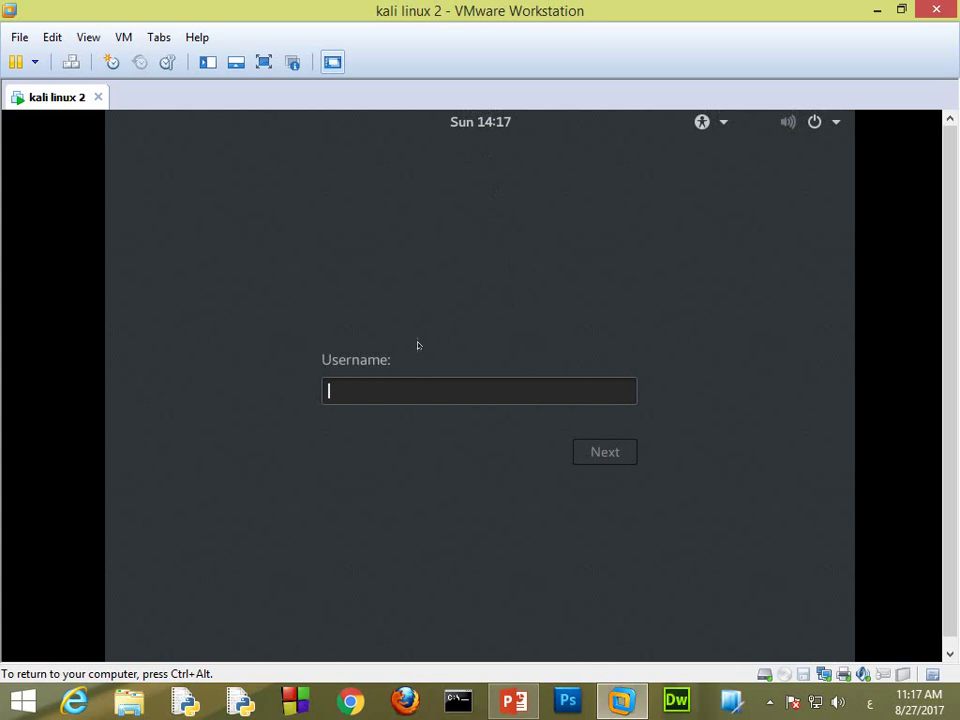
text(root)
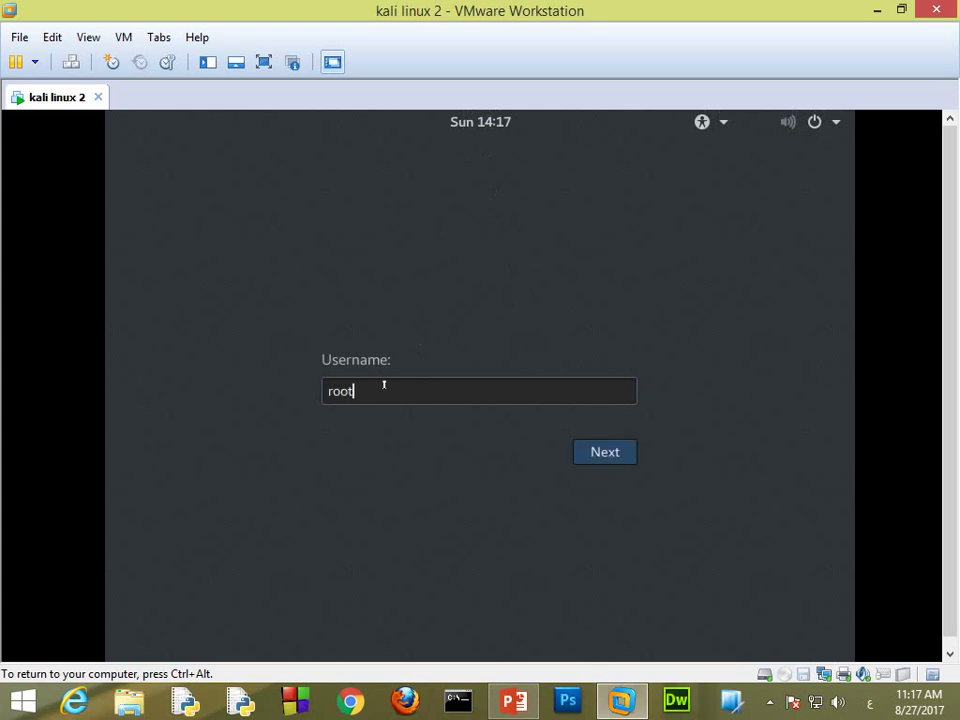
key(Return)
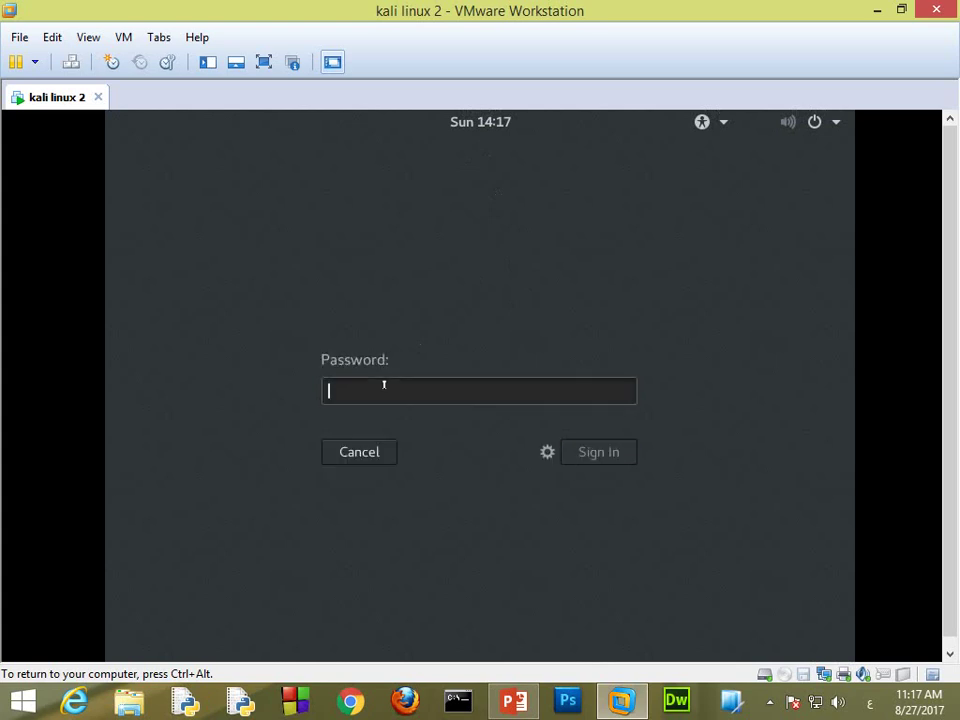
text(toor)
key(Return)
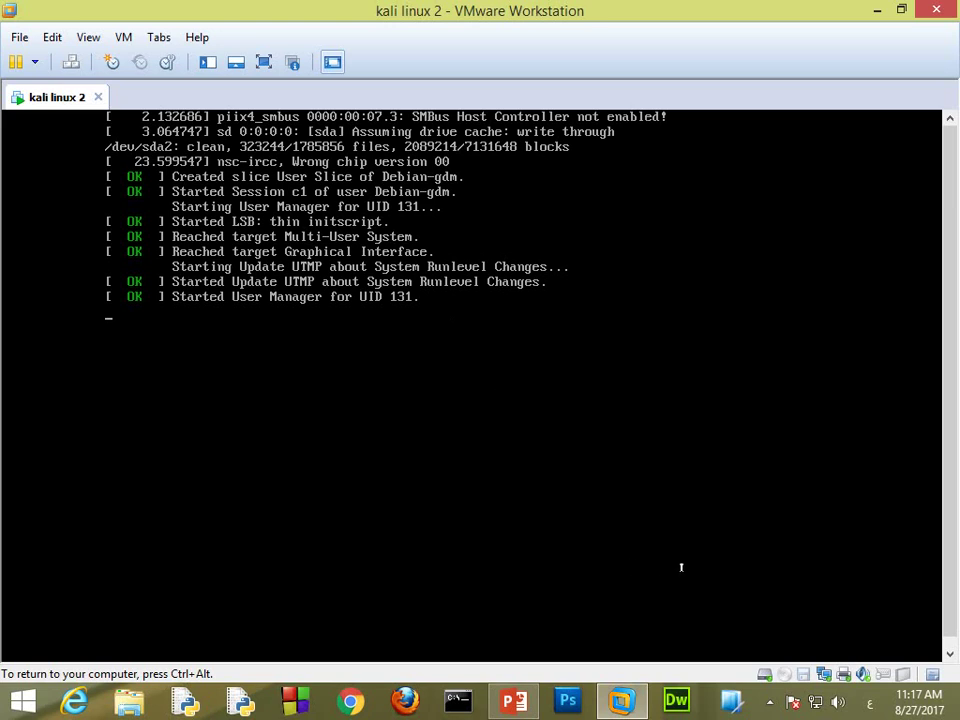
click(772, 703)
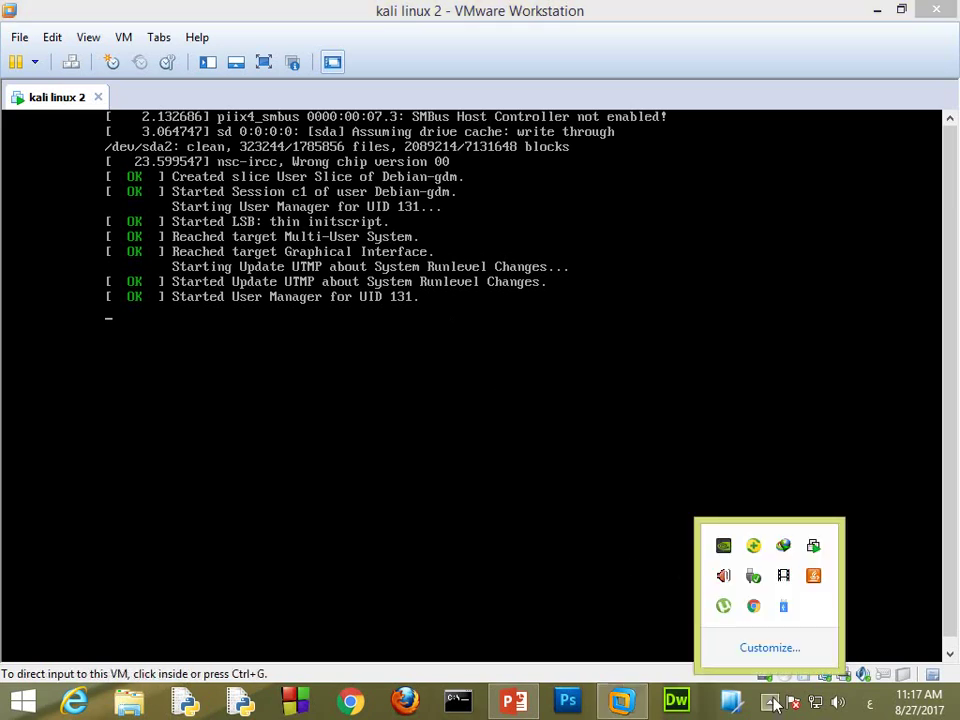